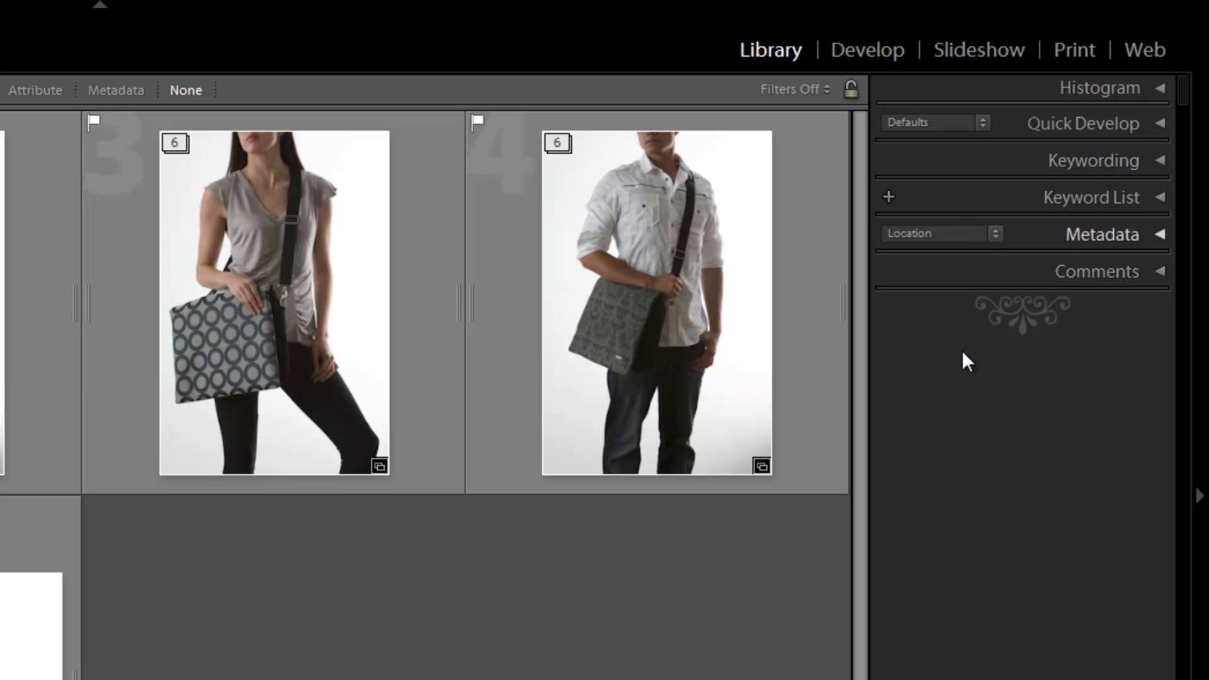
Expand the Keywording and Keyword List panels, where only LensConfiguration is listed.
key(ctrl+2)
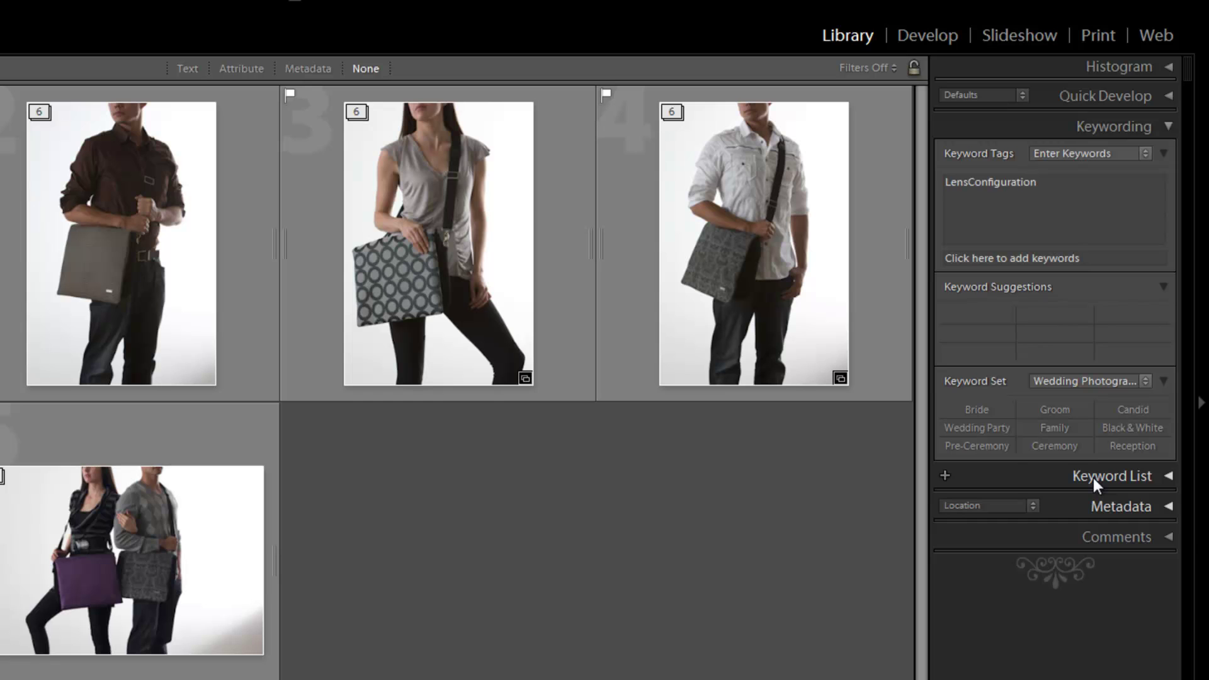
click(1094, 478)
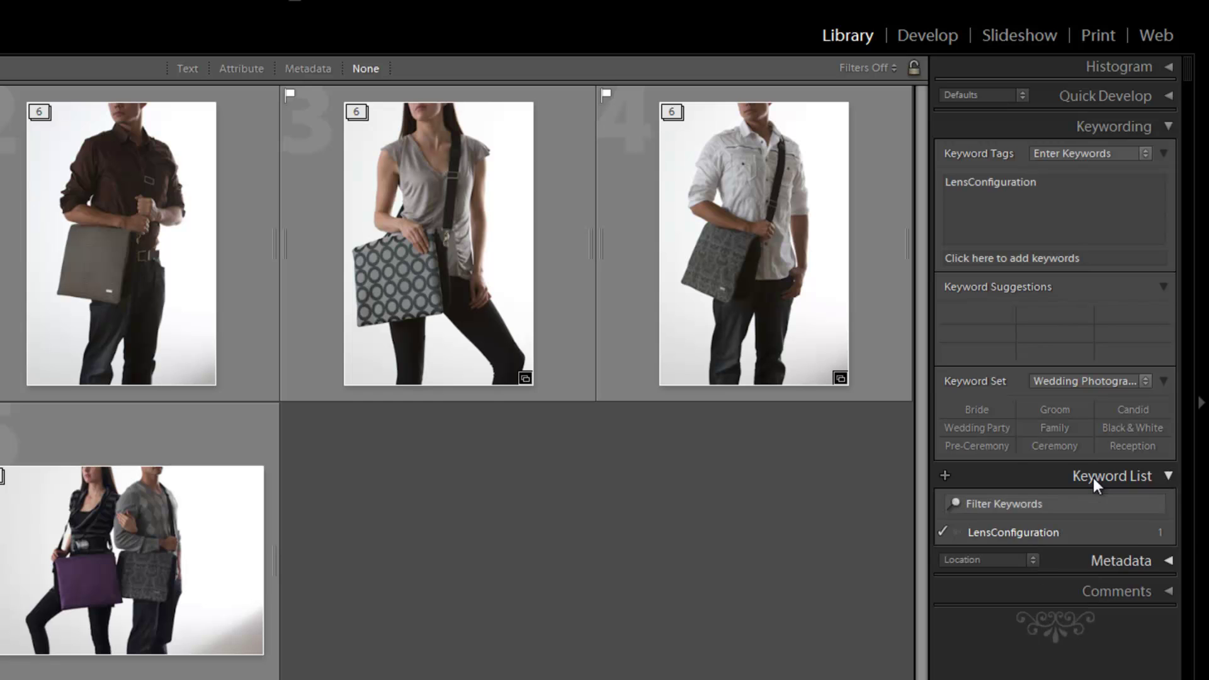
click(1035, 483)
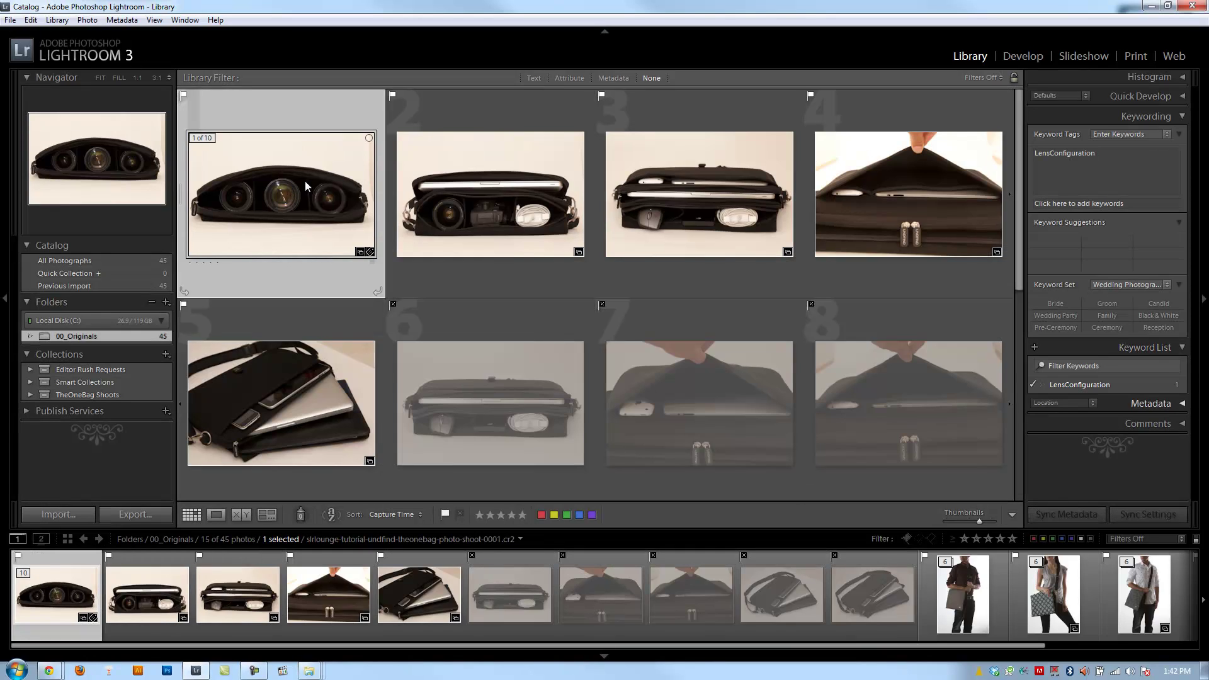
Select the ten bag-only photos 1–10 and add the keyword 'Bag Configurations'.
scroll(378, 197, down, 2)
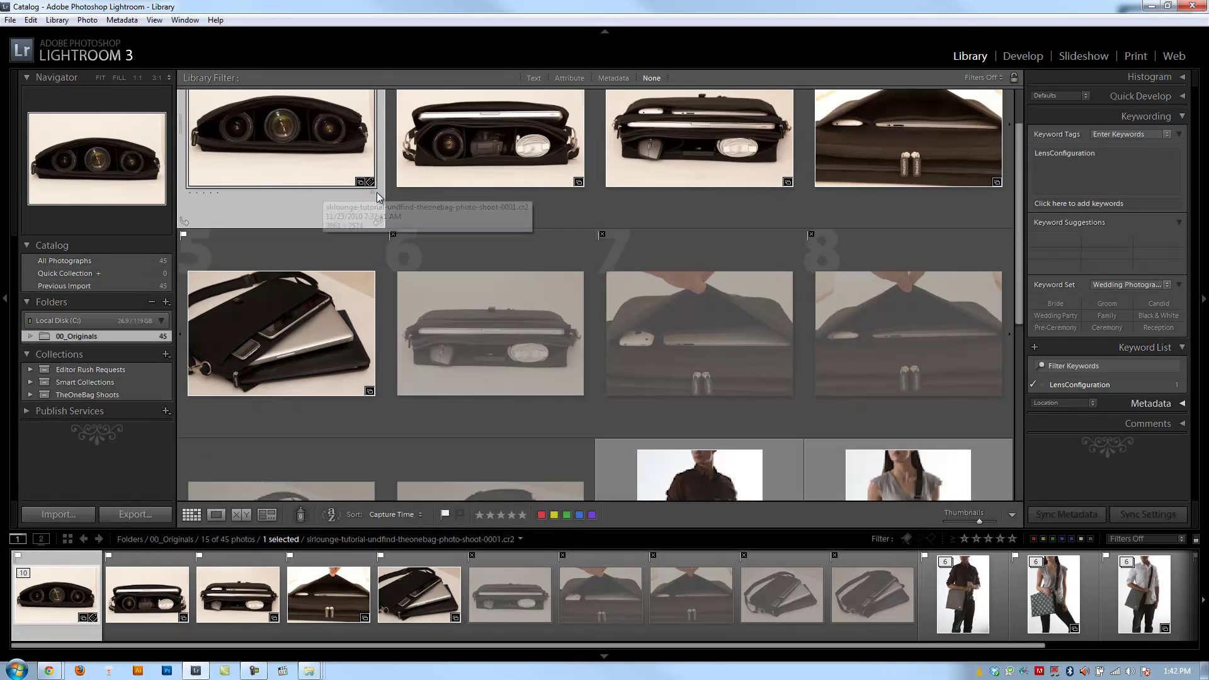
scroll(379, 197, down, 4)
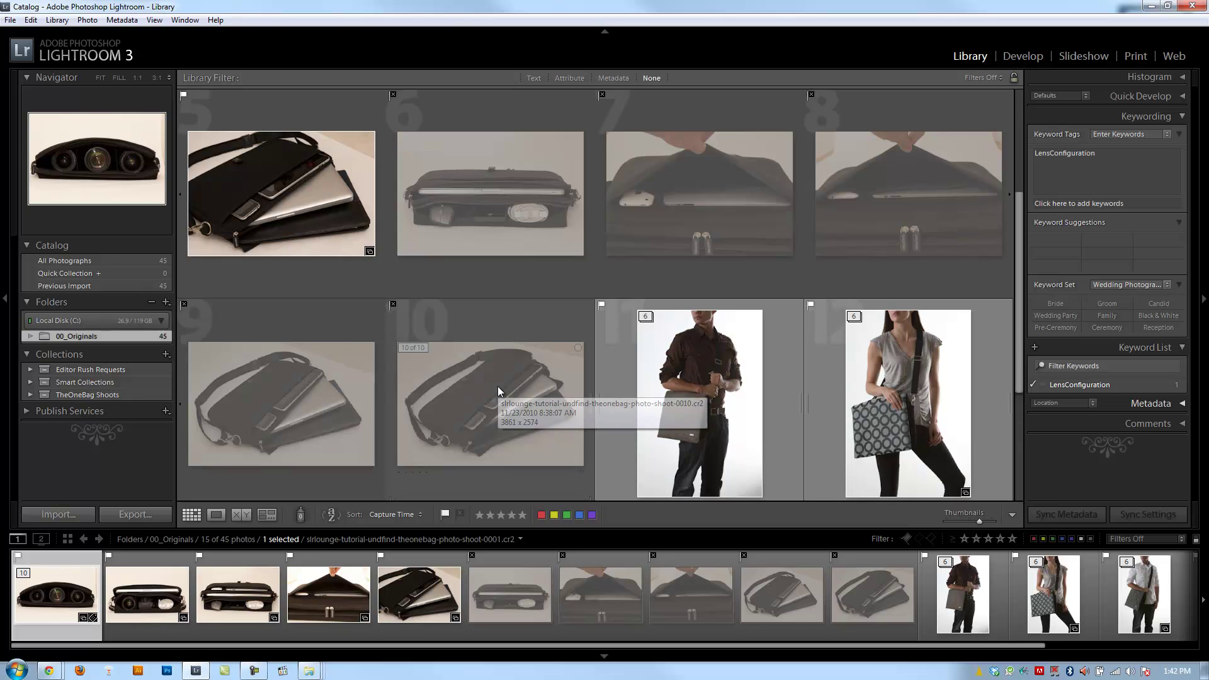
shift+click(497, 386)
scroll(485, 391, up, 6)
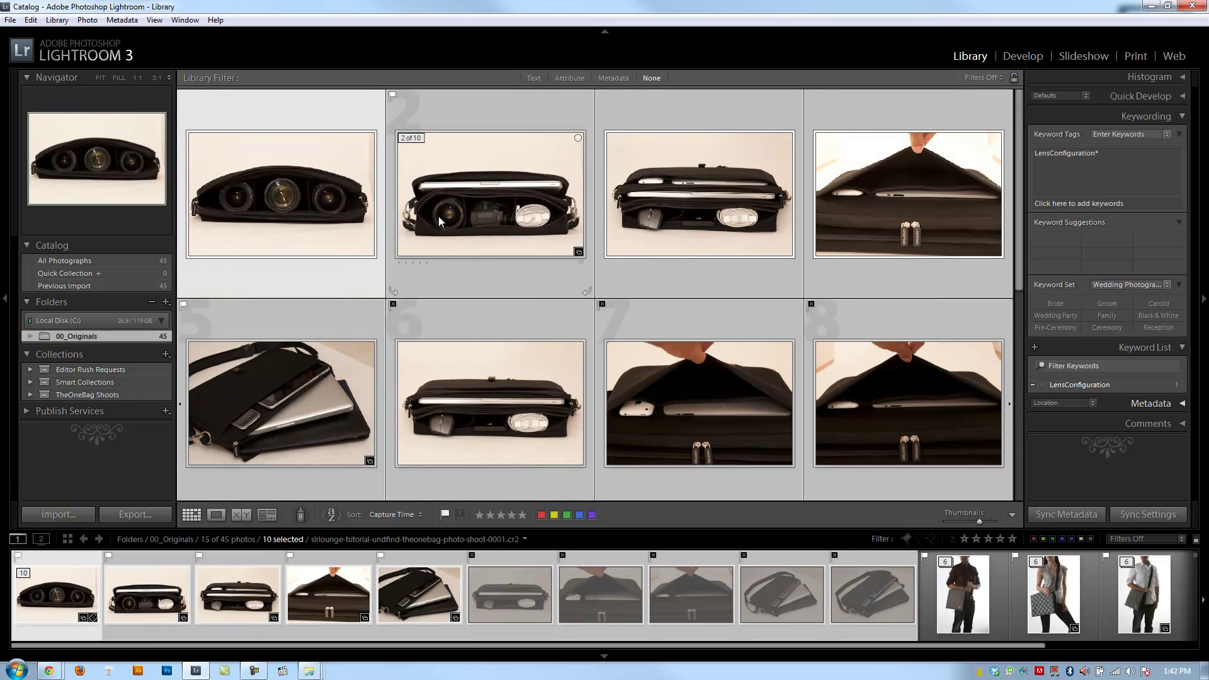
click(354, 177)
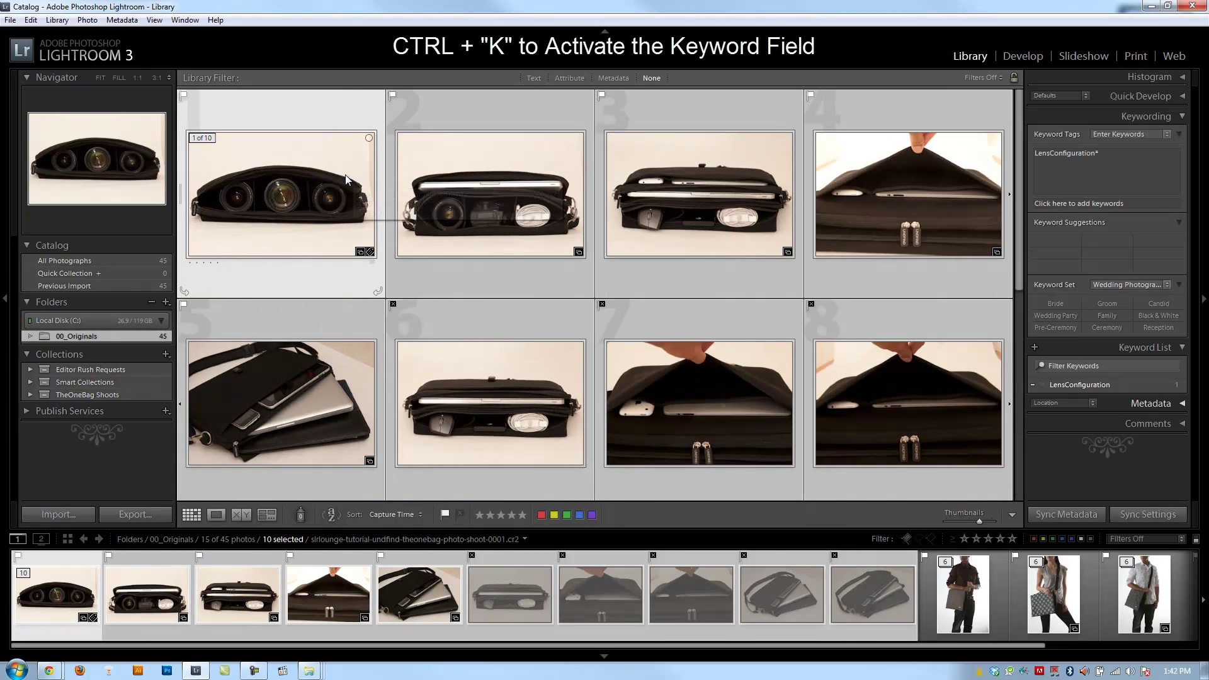
key(ctrl+k)
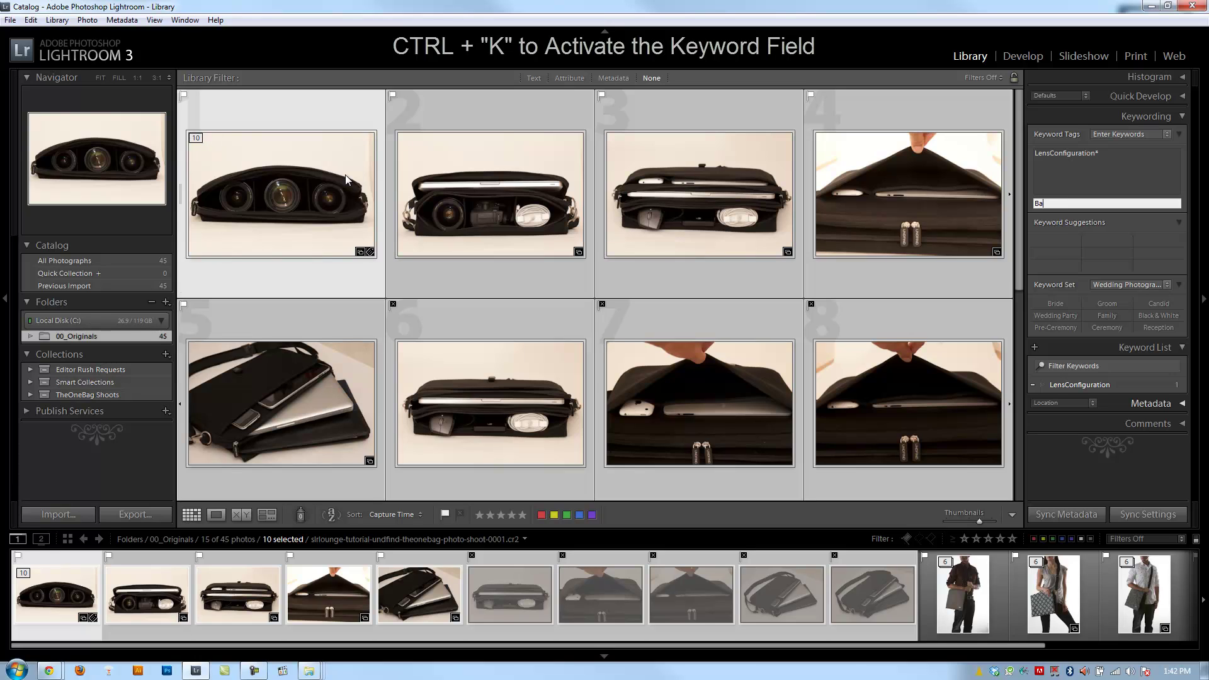
text(BagC)
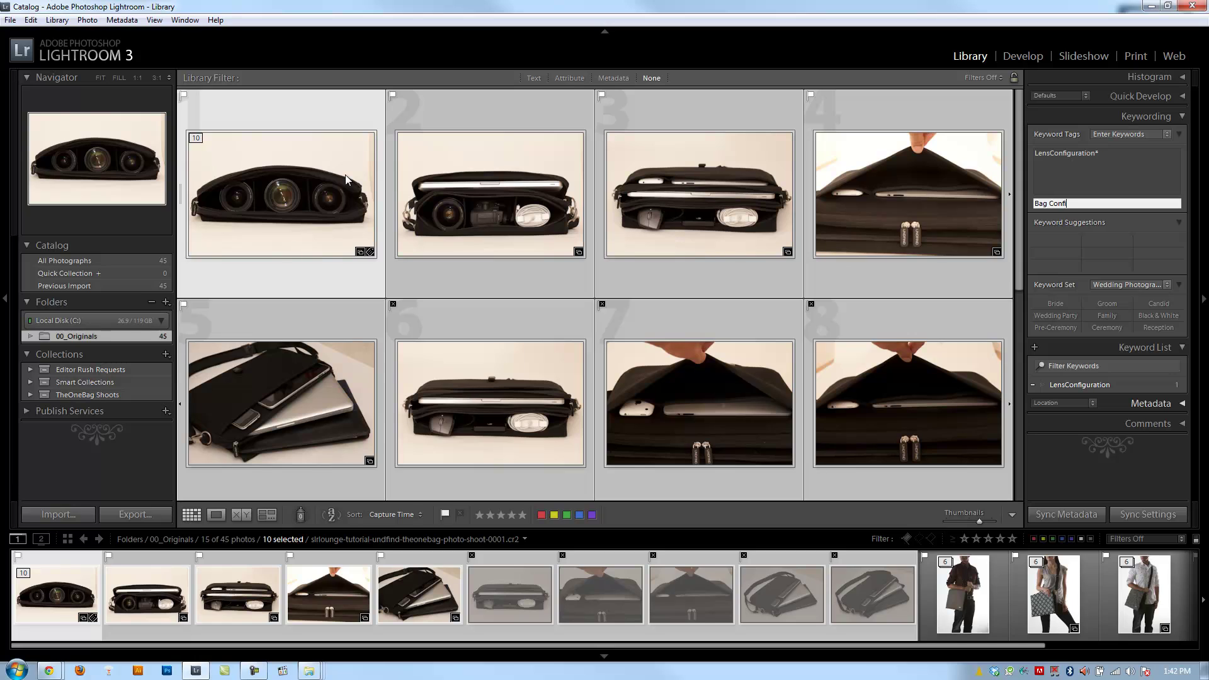
key(Return)
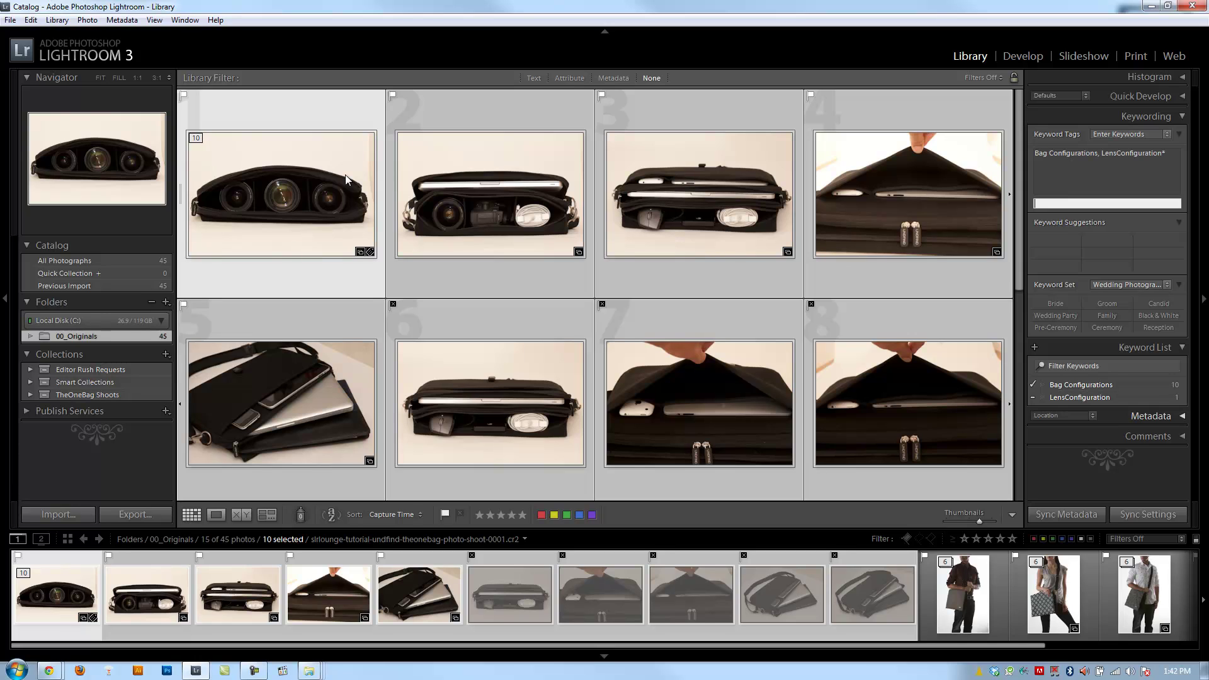
Expand the brown-shirt stack and tag its six photos 2–7 with 'Houndstooth'.
click(296, 164)
key(s)
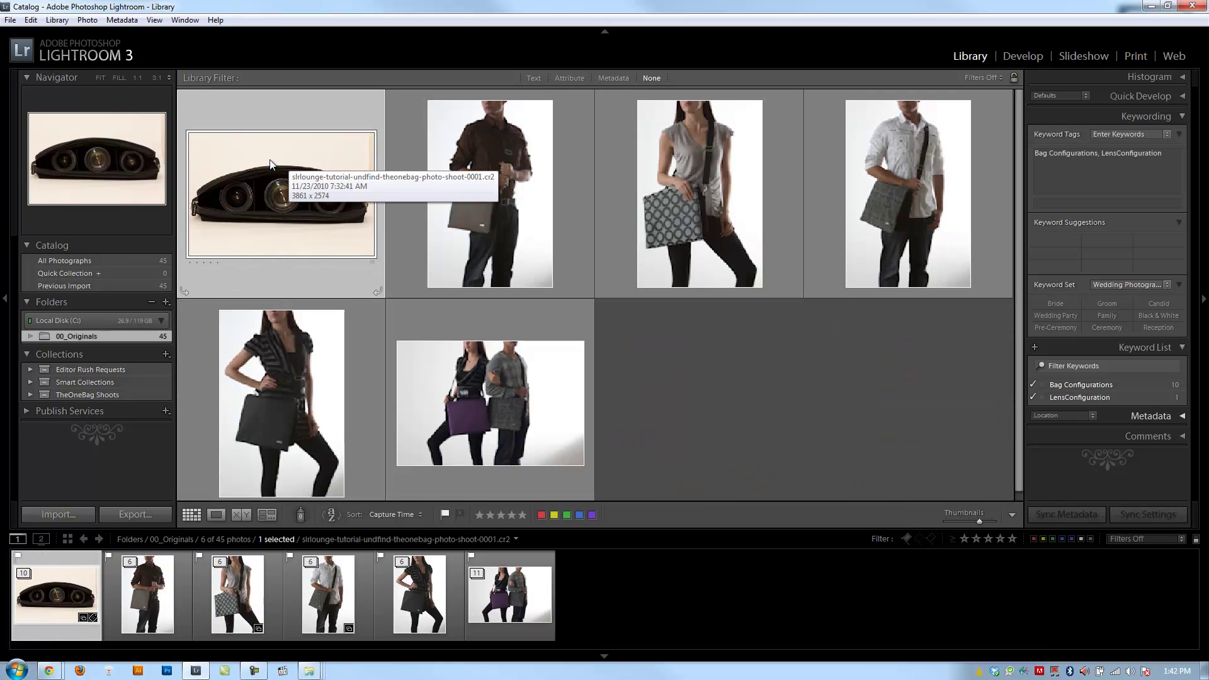
click(505, 180)
key(s)
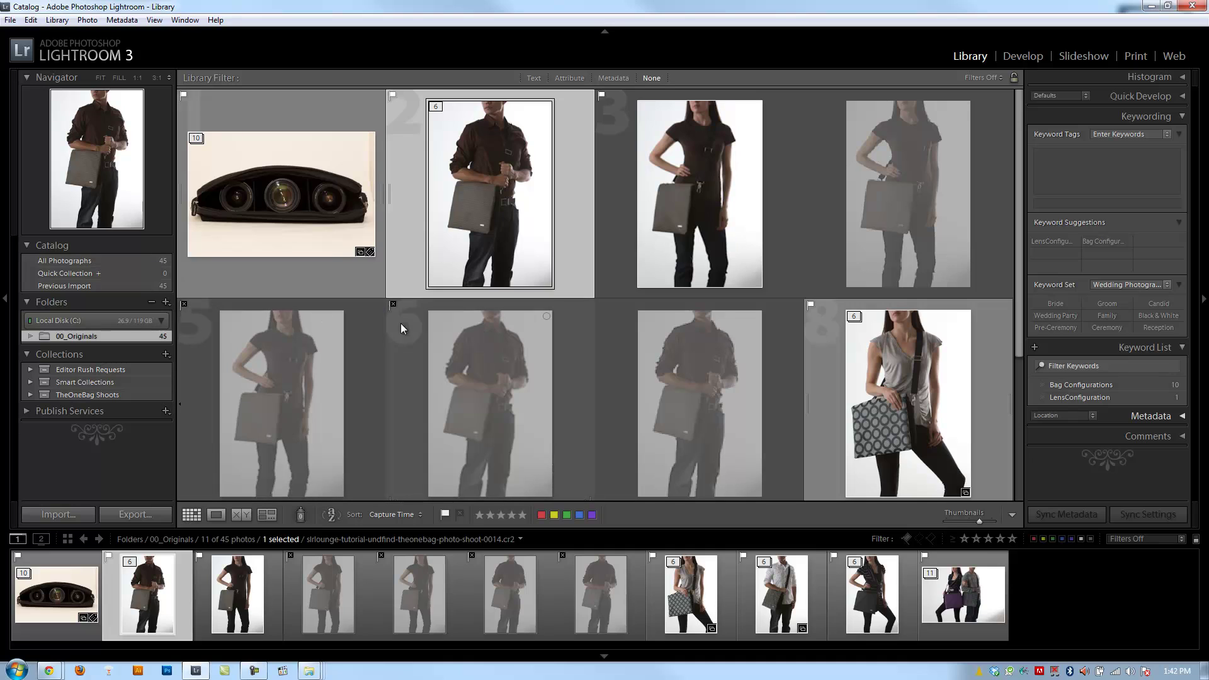
scroll(588, 270, down, 1)
scroll(588, 274, up, 1)
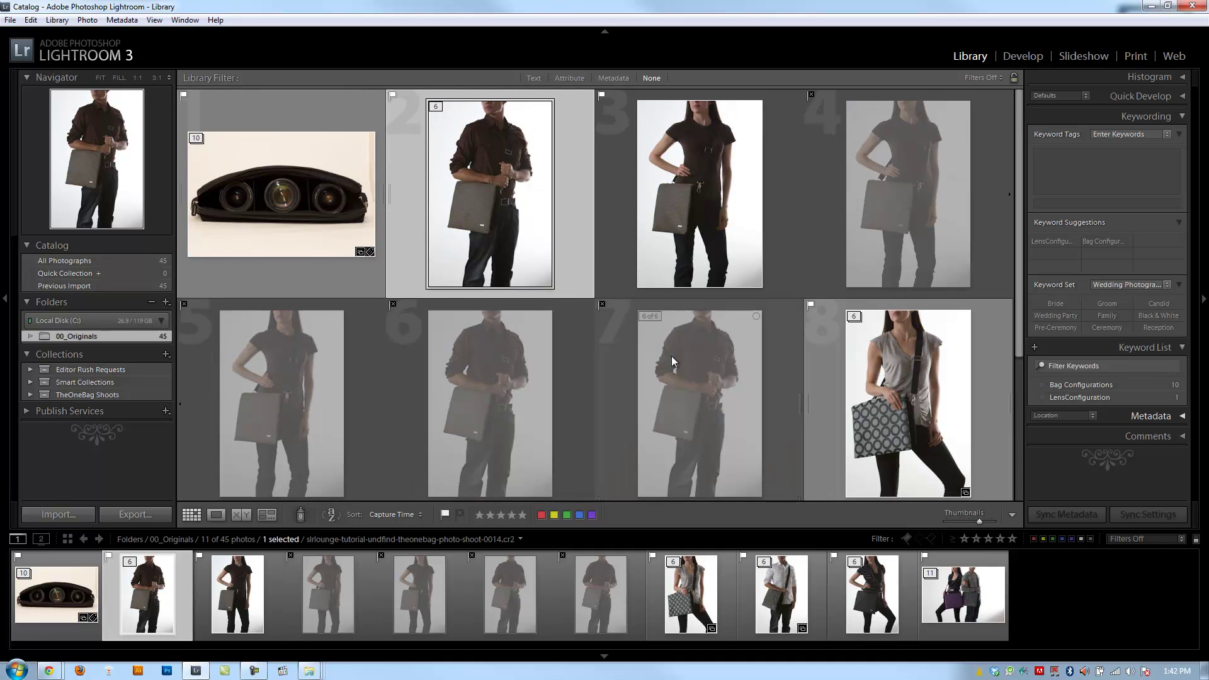
shift+click(701, 410)
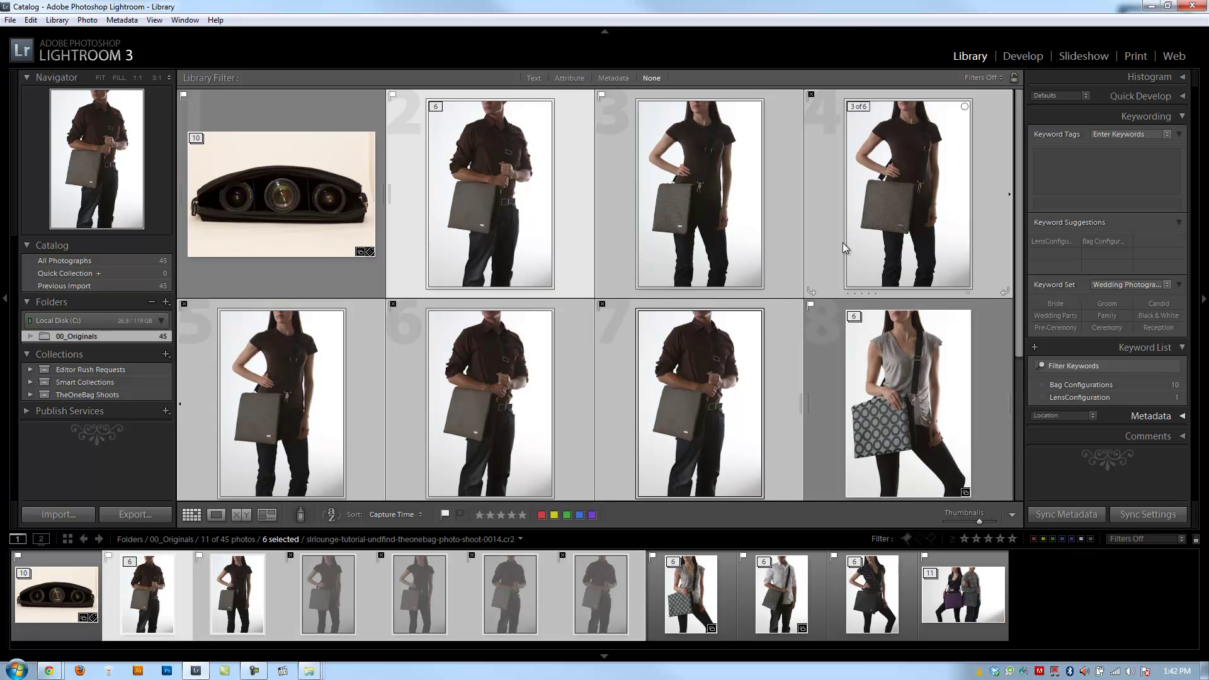
key(ctrl+k)
text(H)
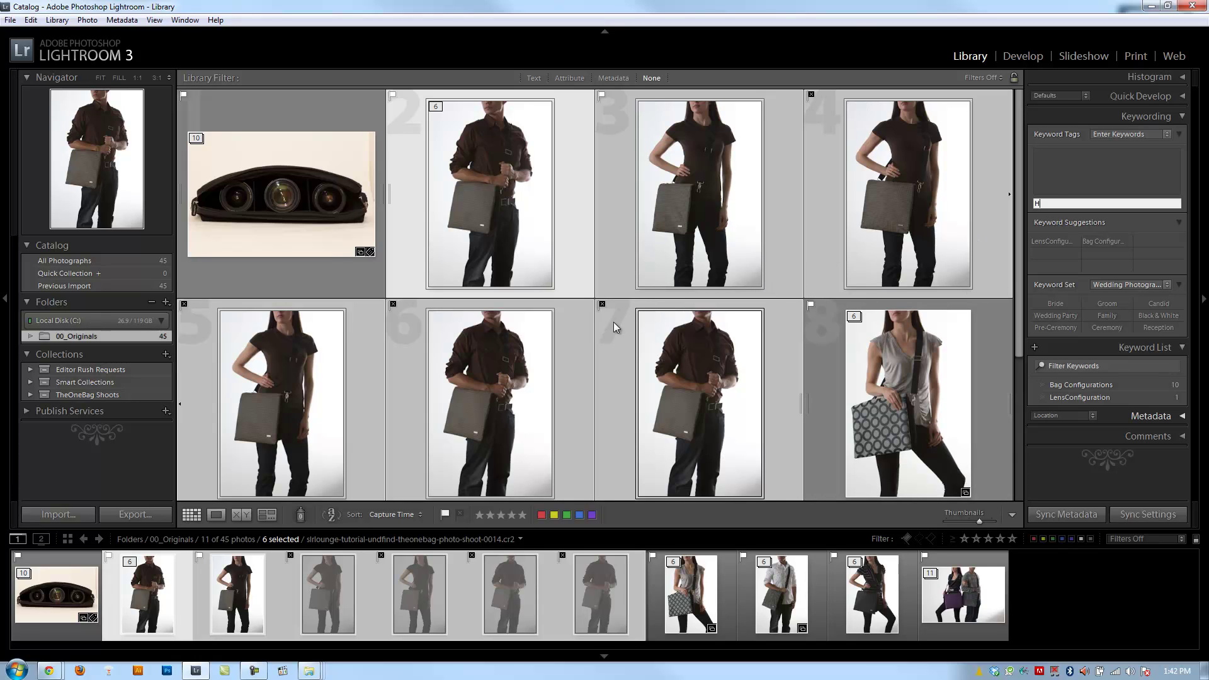
text(oundstooth)
key(Return)
Expand photo 8's stack and tag photos 8–13 with 'Blue Circles'.
scroll(847, 358, down, 2)
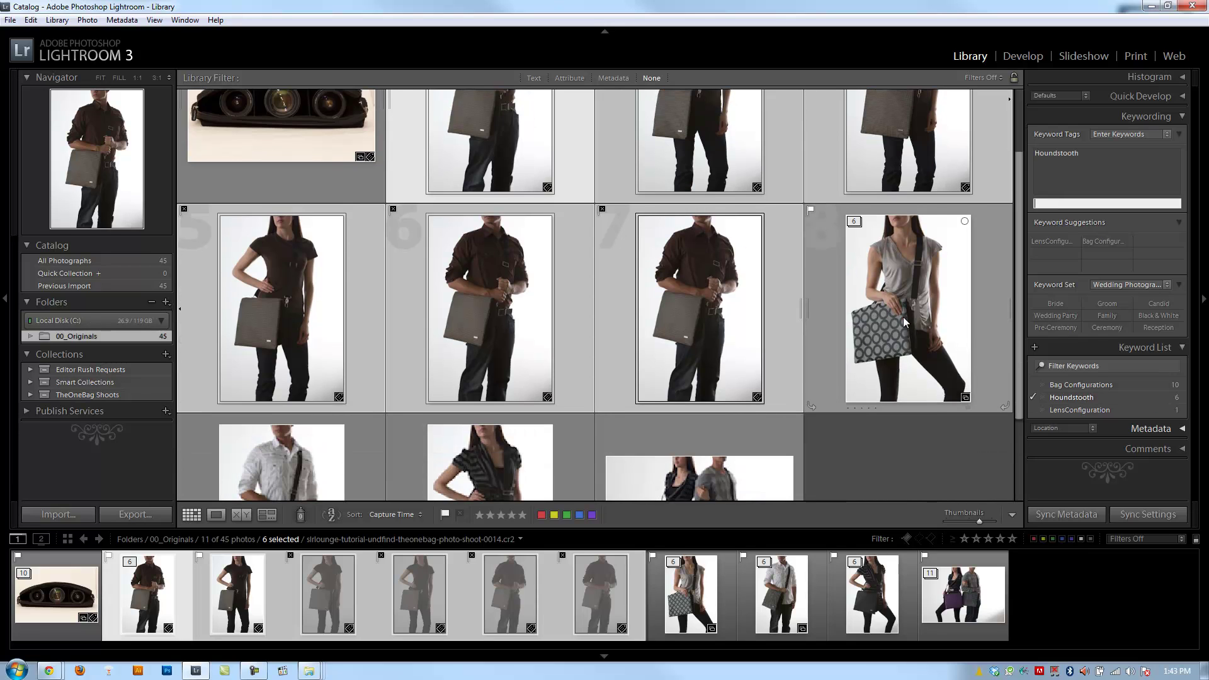
click(862, 296)
key(s)
scroll(624, 284, down, 4)
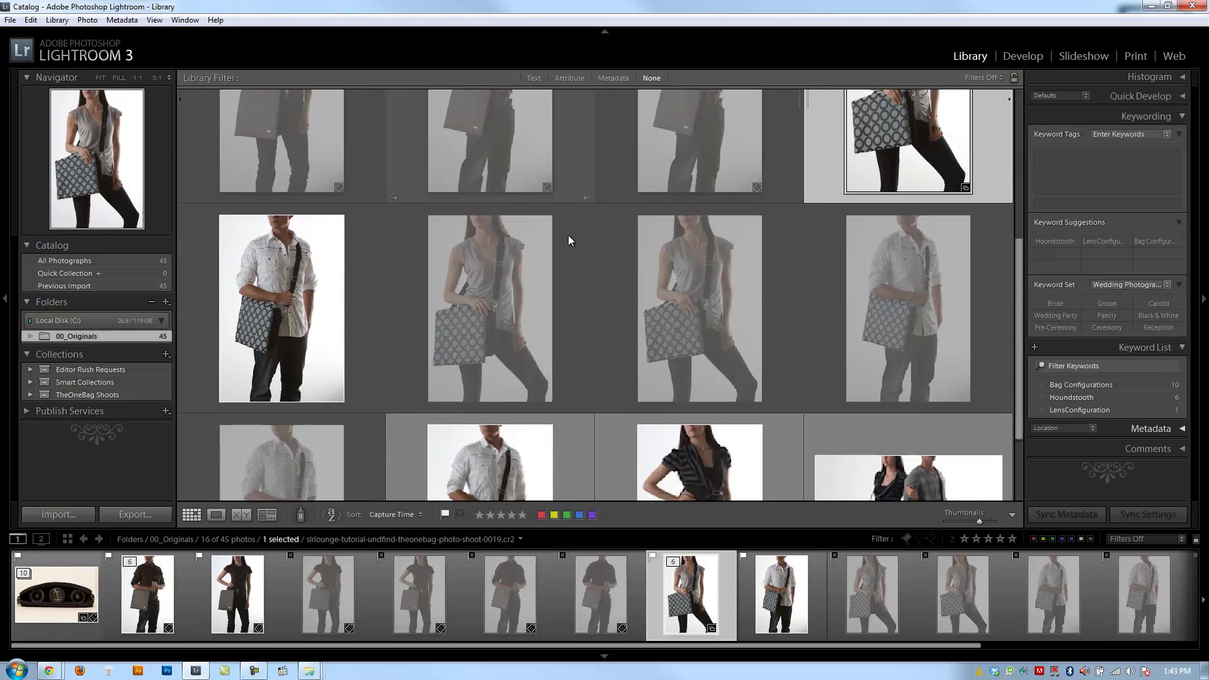
scroll(504, 245, down, 1)
shift+click(309, 402)
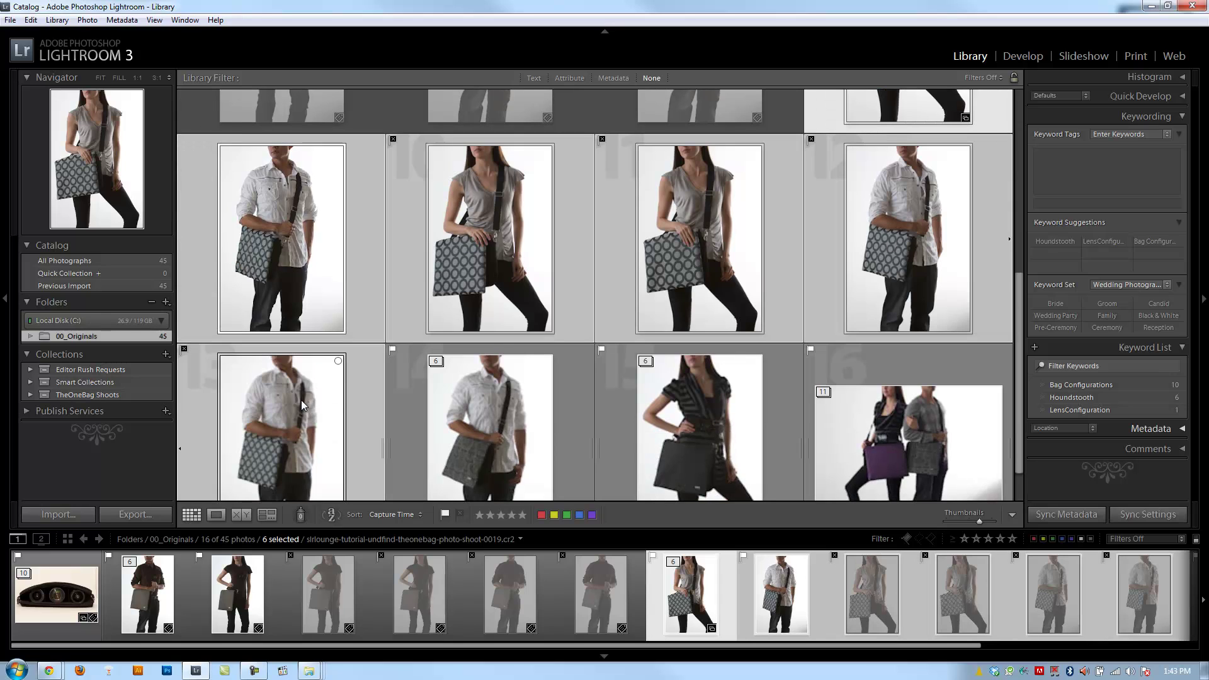
key(ctrl+k)
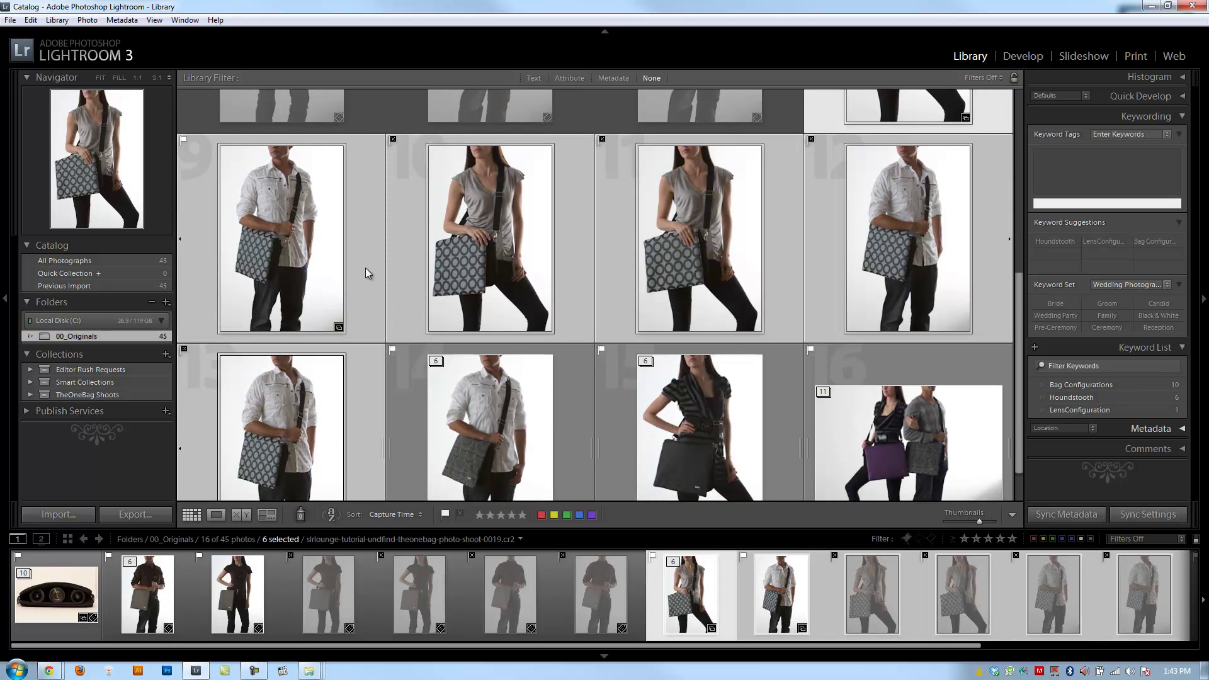
text(Blue Circles)
key(Return)
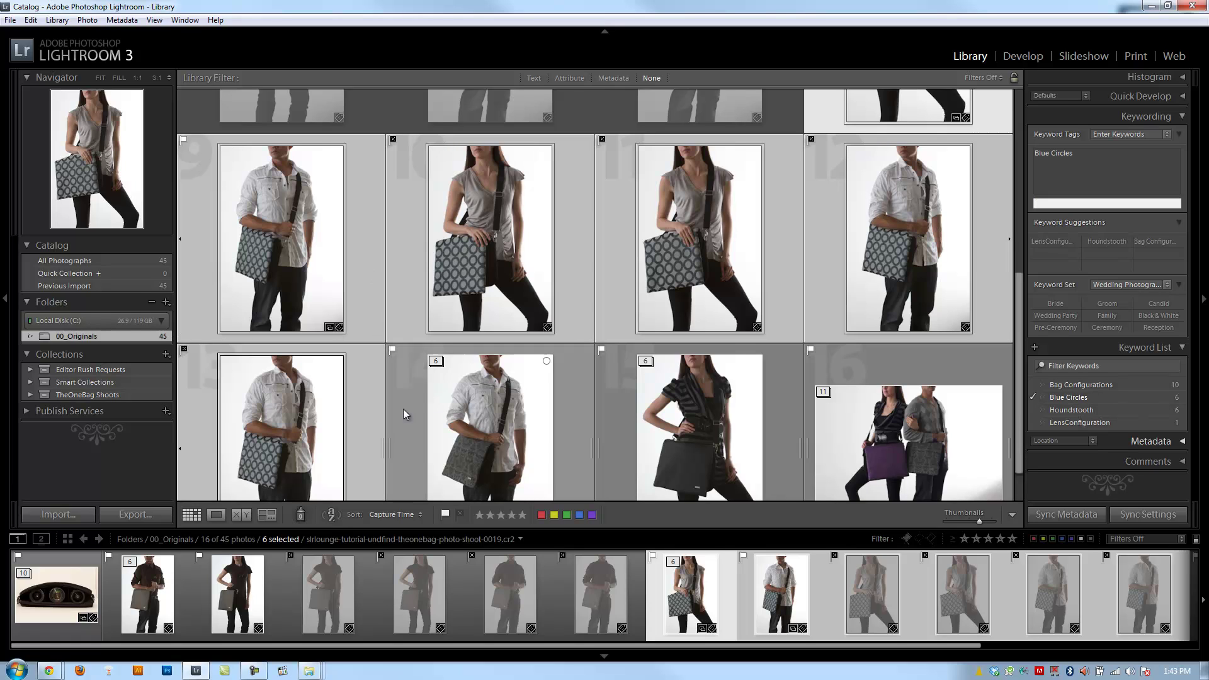
scroll(408, 318, down, 1)
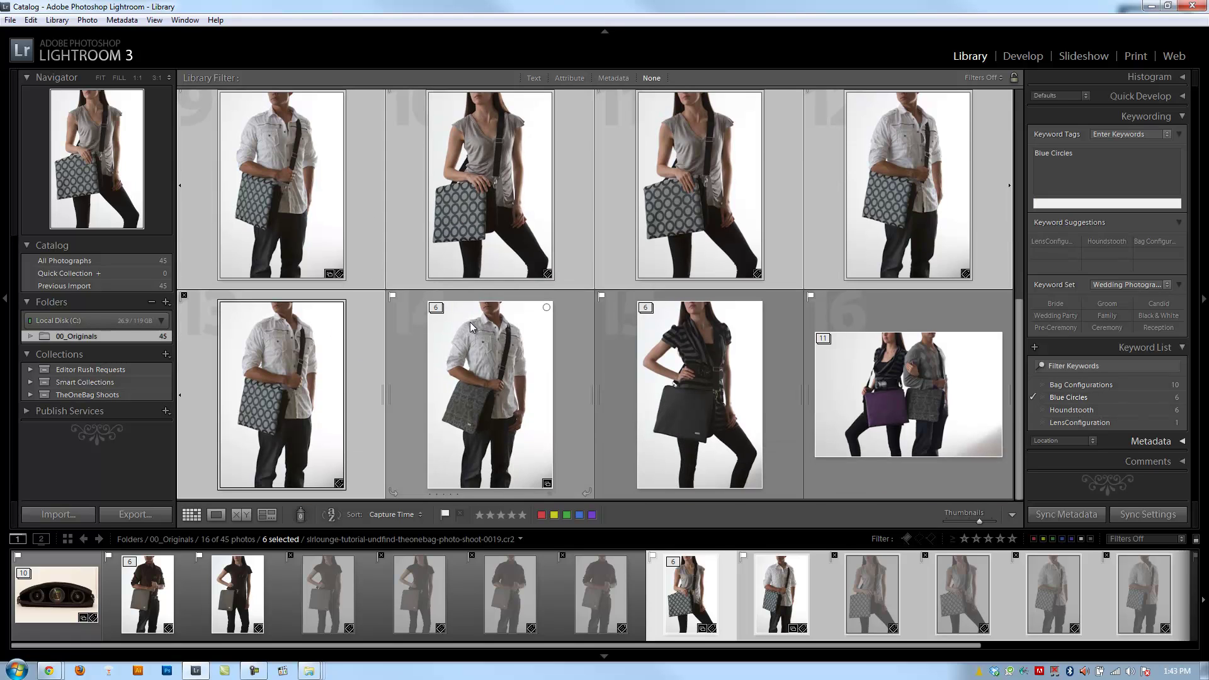
Expand photo 14's stack and tag photos 14–19 with 'Domasque'.
click(471, 360)
key(s)
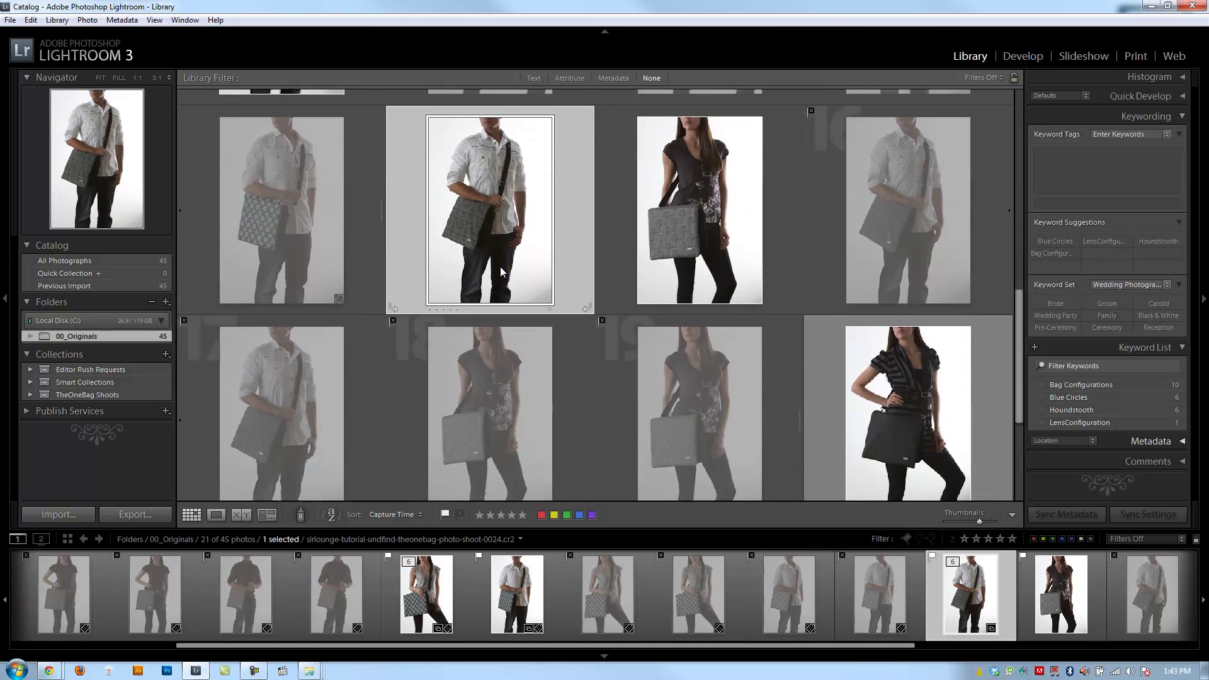
scroll(498, 272, down, 2)
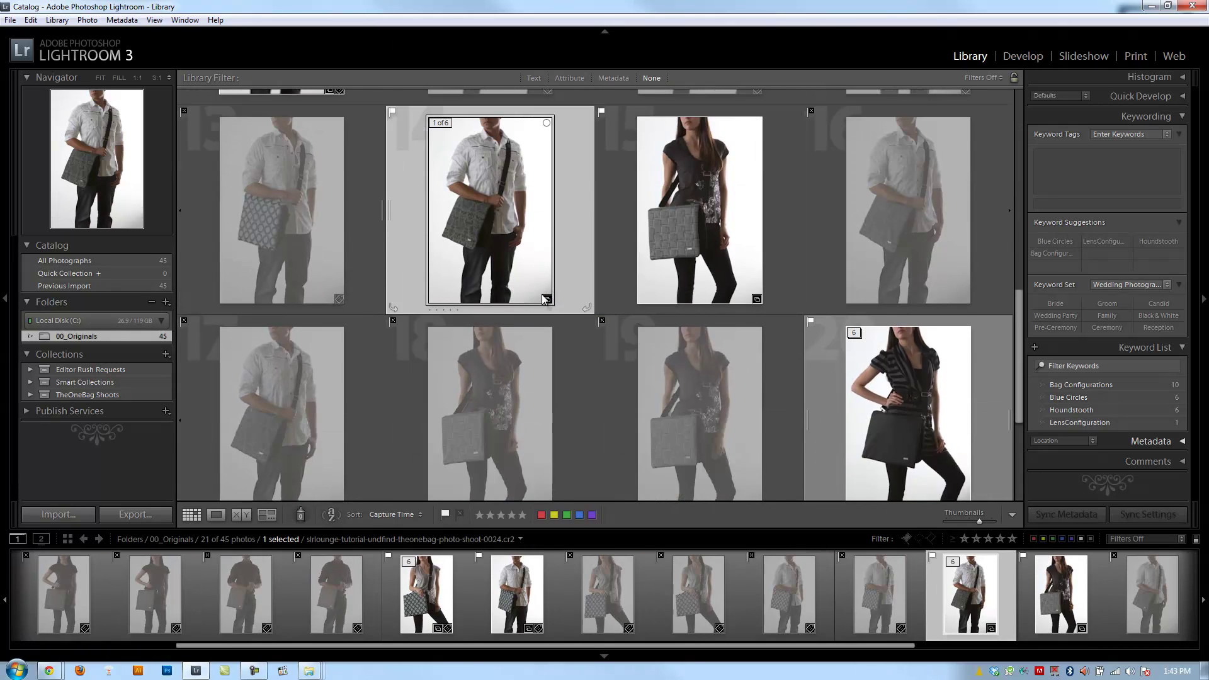
scroll(585, 251, up, 1)
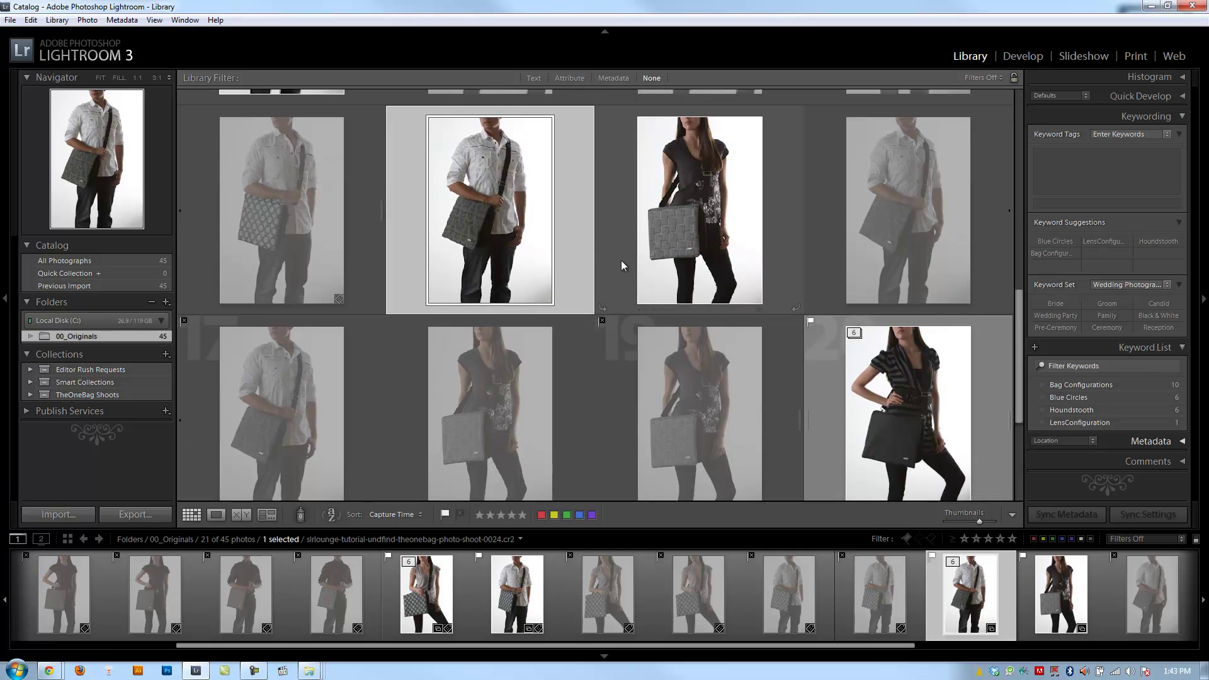
scroll(516, 285, down, 1)
shift+click(682, 315)
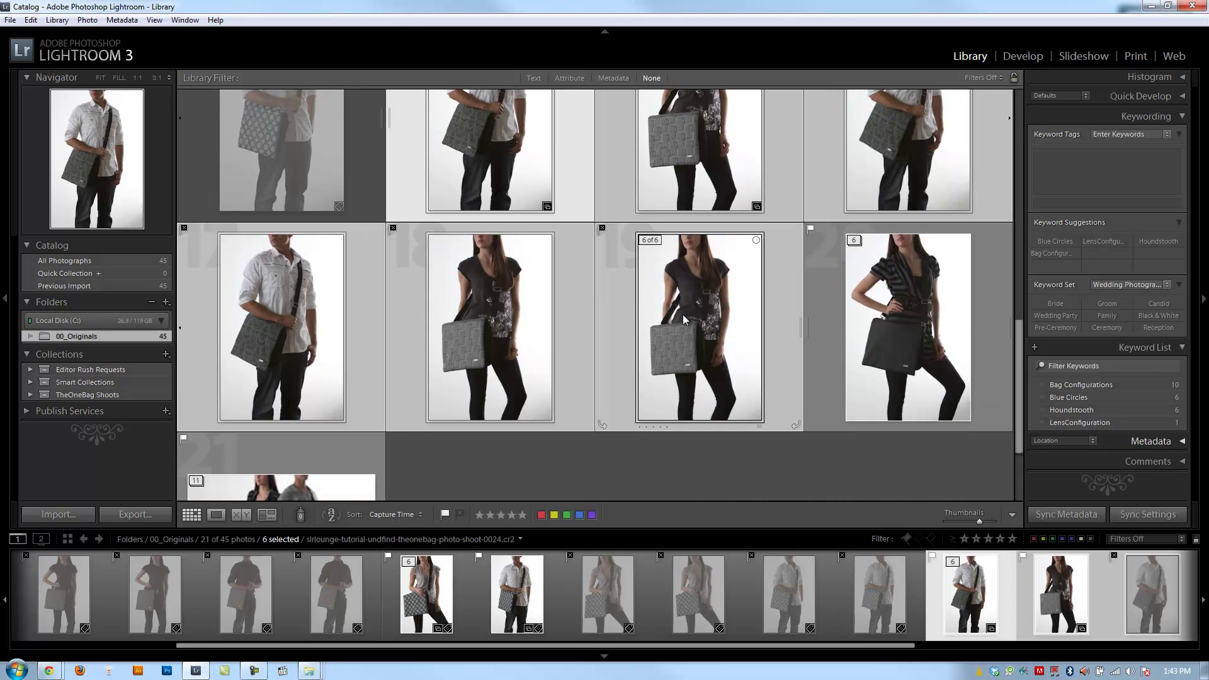
scroll(577, 324, up, 1)
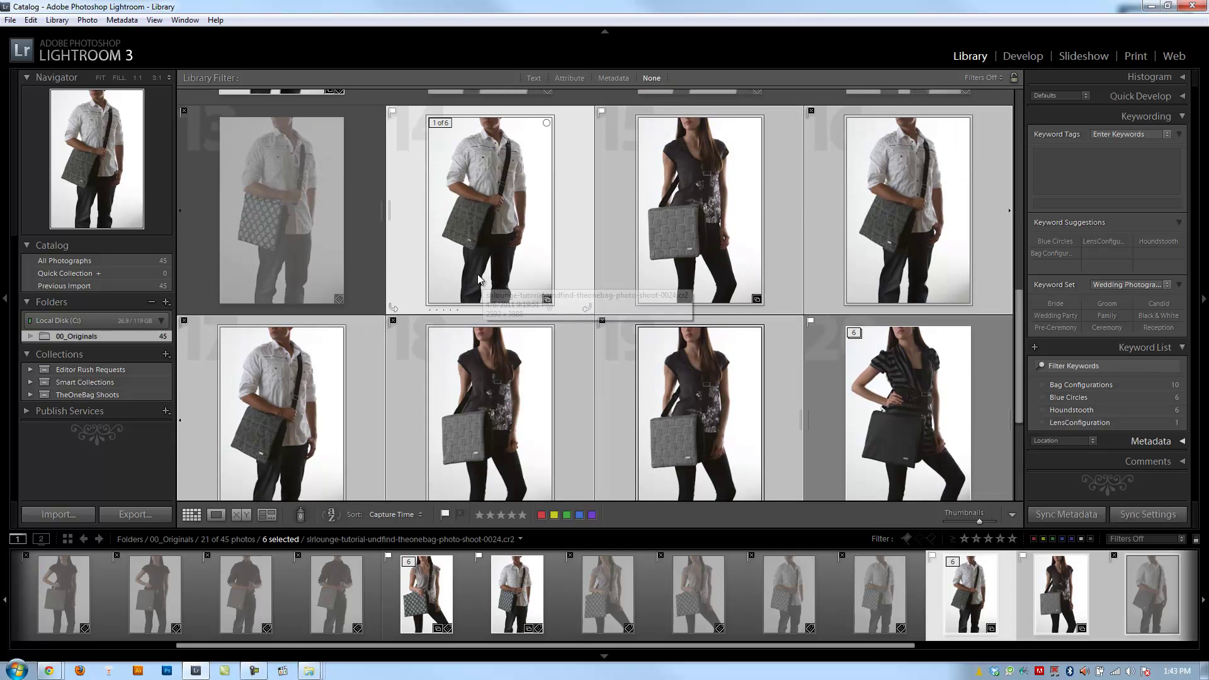
key(ctrl+k)
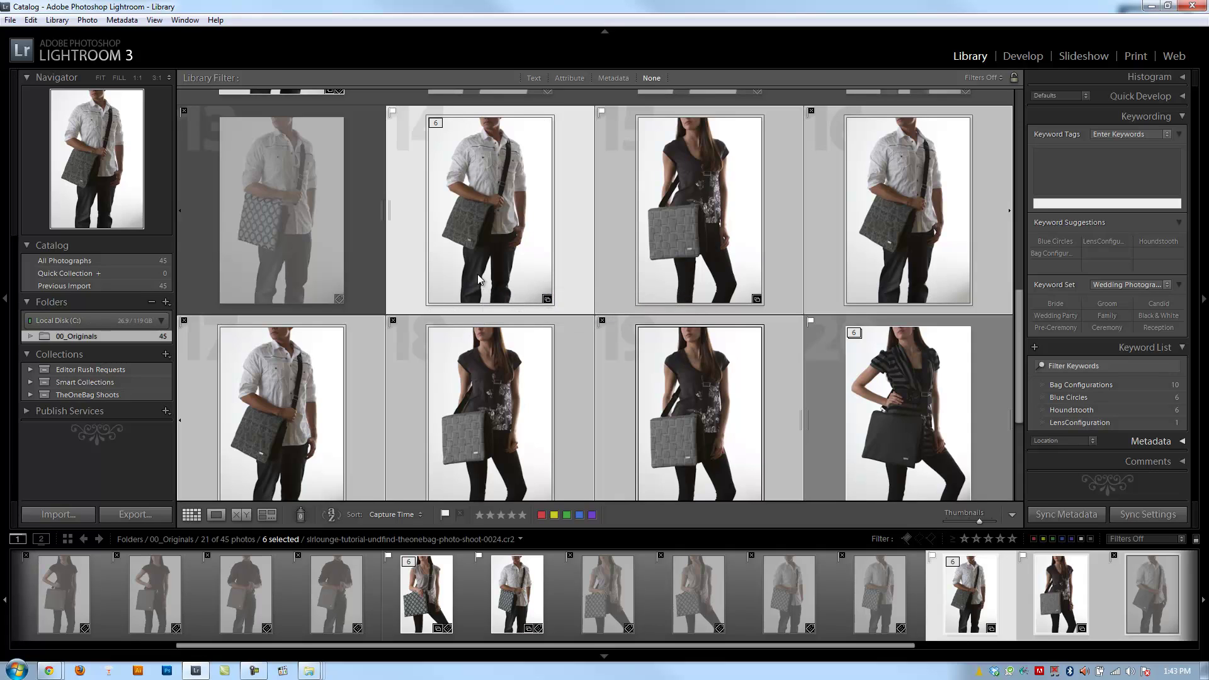
text(Domasque)
key(Return)
Expand photo 20's stack and tag its six photos with 'Black Leather'.
scroll(756, 360, down, 3)
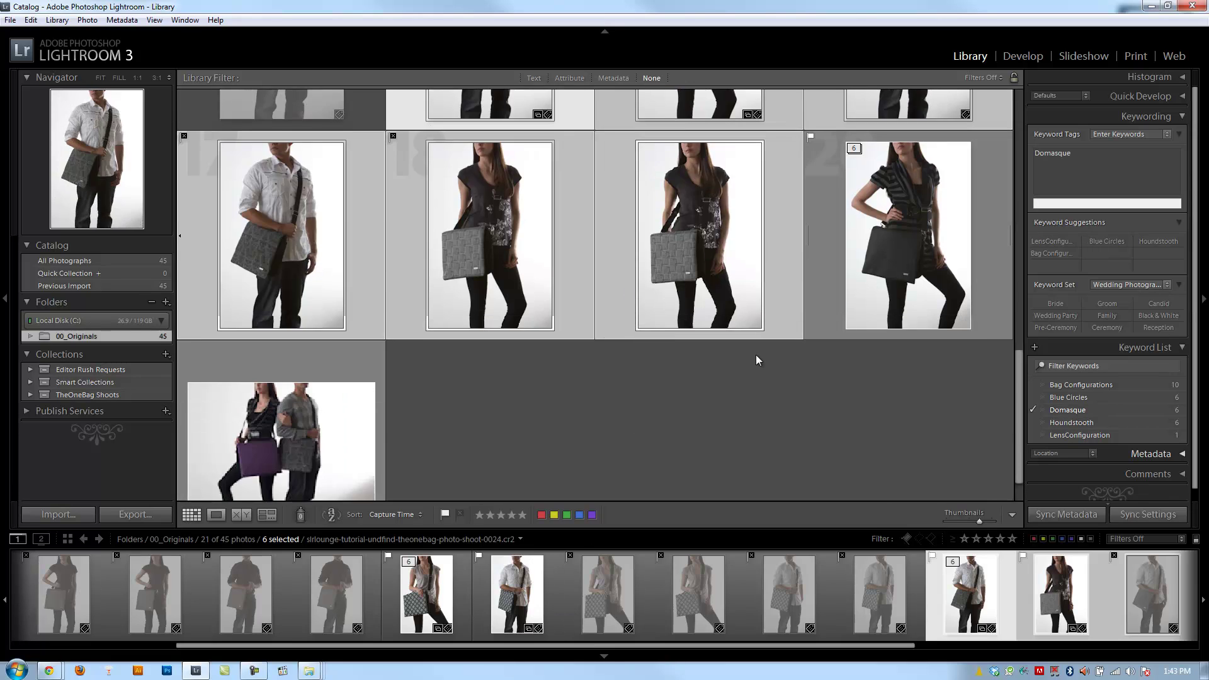
click(829, 332)
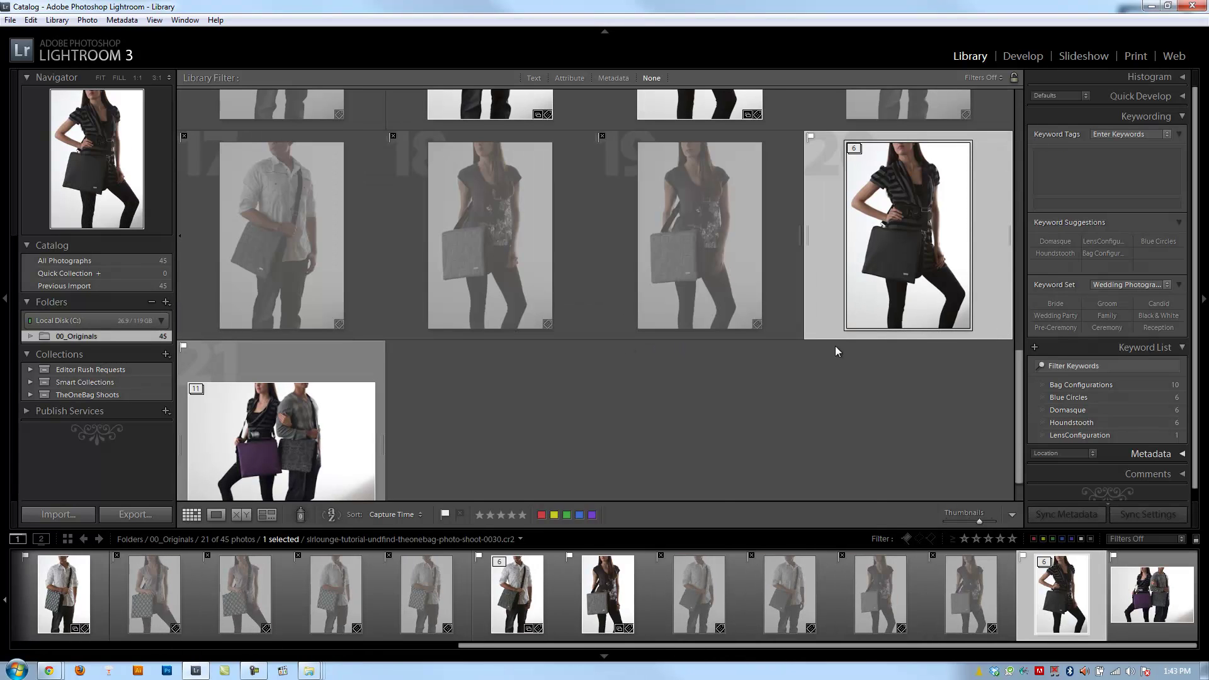
key(s)
scroll(727, 326, down, 3)
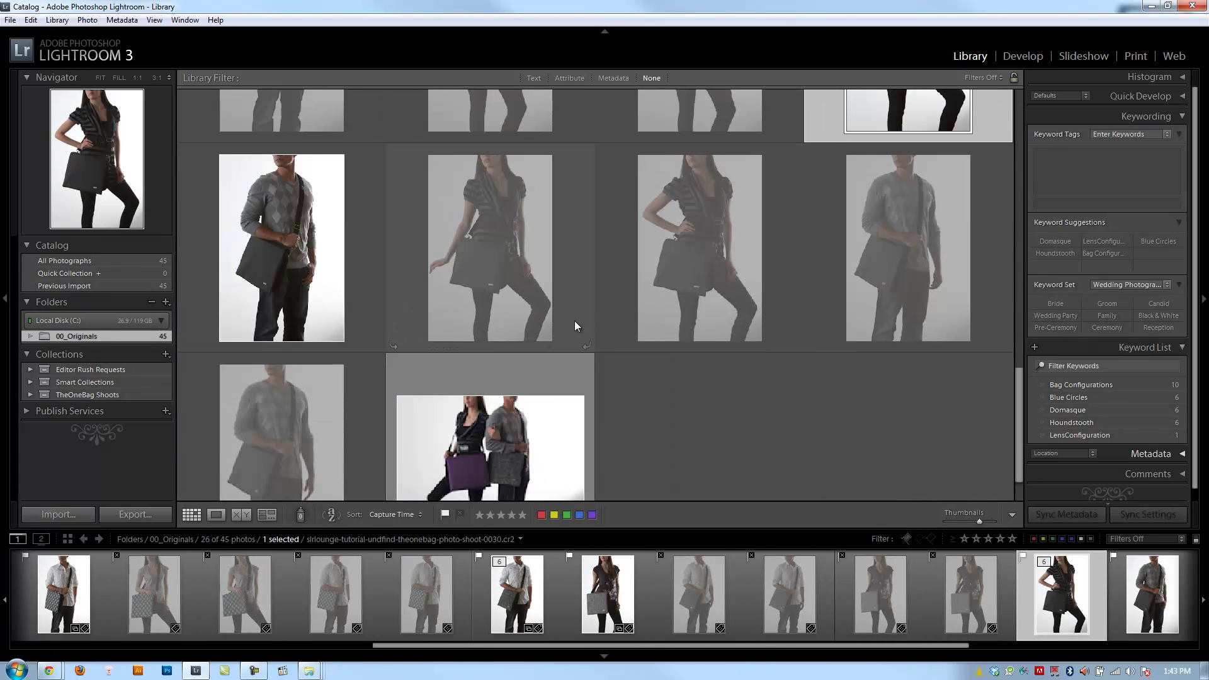
shift+click(311, 398)
key(ctrl+k)
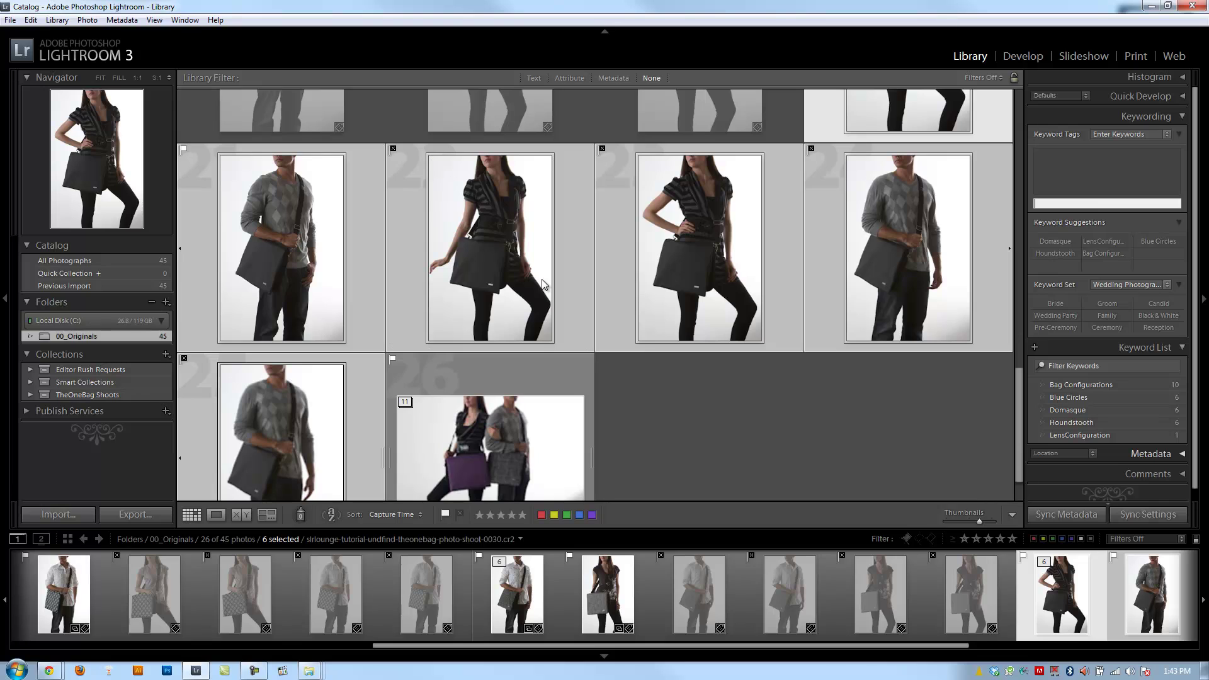
text(Black Leather)
key(Return)
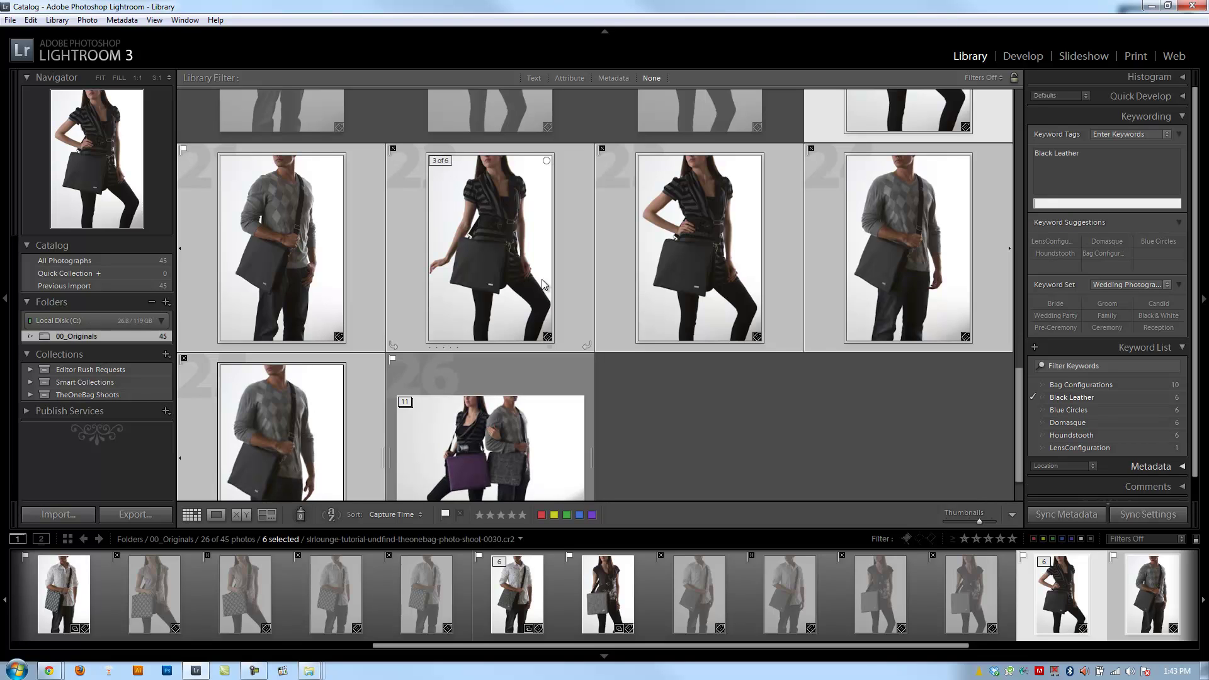
Expand the purple-bag couple stack and tag all eleven photos with 'Model Shoot'.
click(528, 409)
key(s)
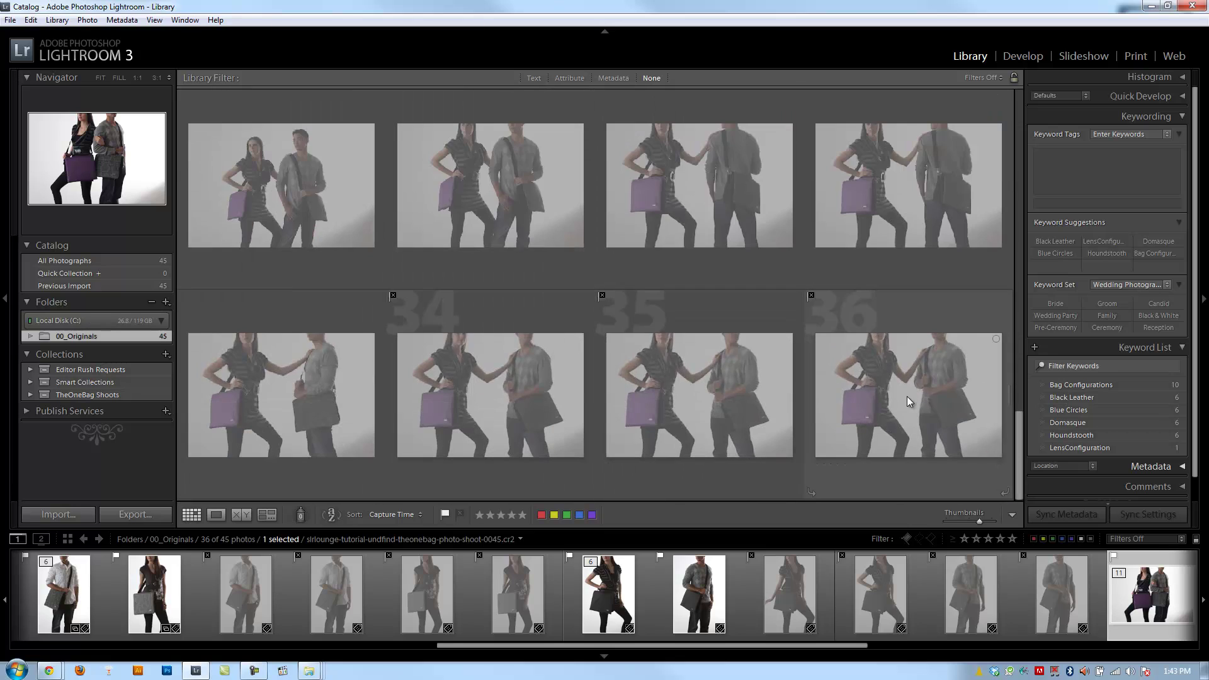
shift+click(907, 395)
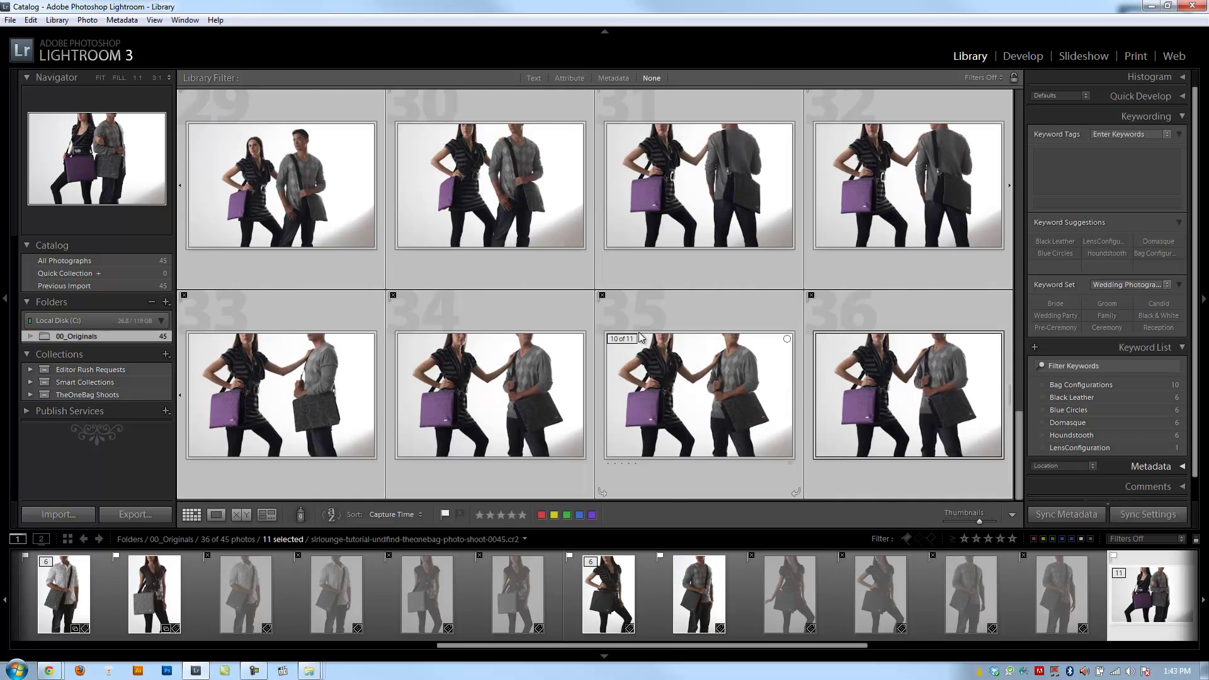
scroll(630, 342, up, 3)
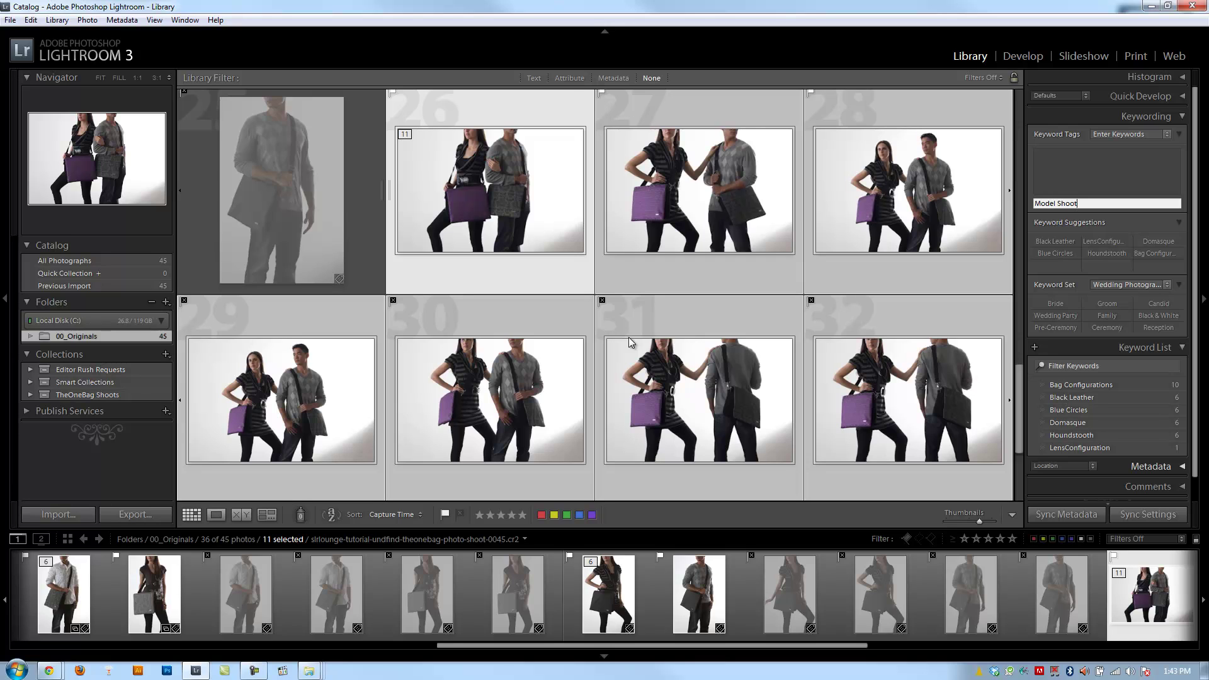
key(Return)
Select single-model photos 2–25 and tag all 24 with 'Solo Models'.
click(322, 236)
scroll(352, 242, up, 3)
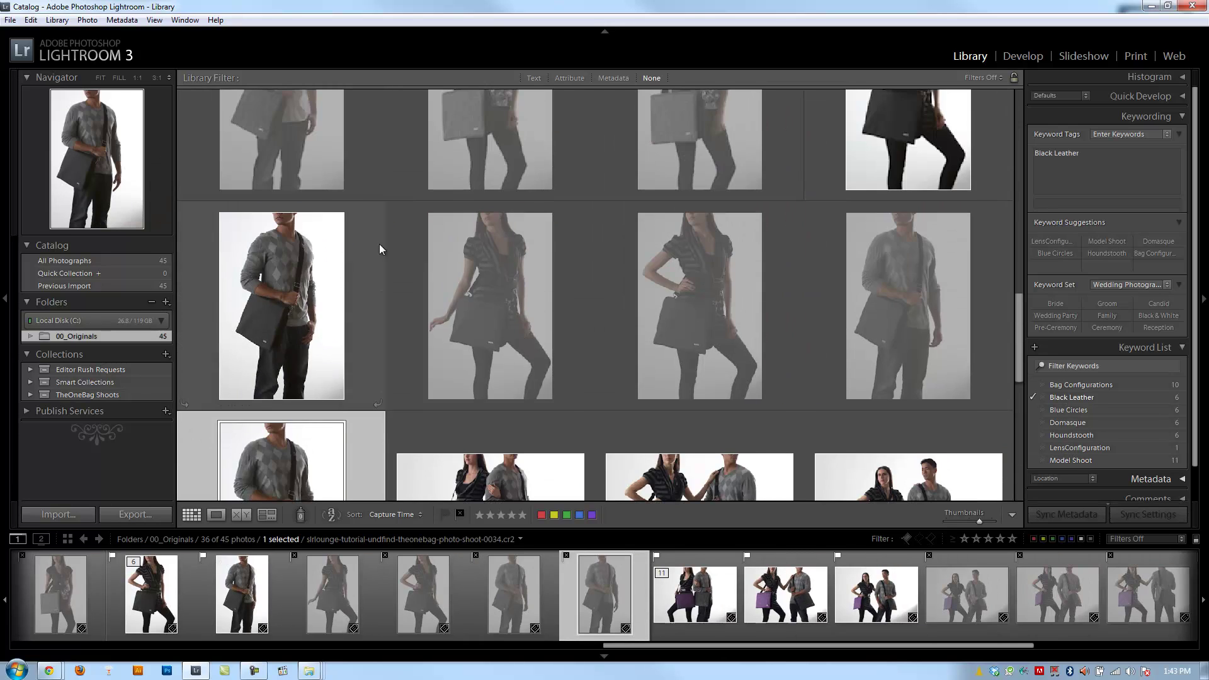
scroll(440, 258, up, 3)
scroll(482, 271, down, 4)
scroll(378, 289, up, 1)
scroll(285, 308, down, 1)
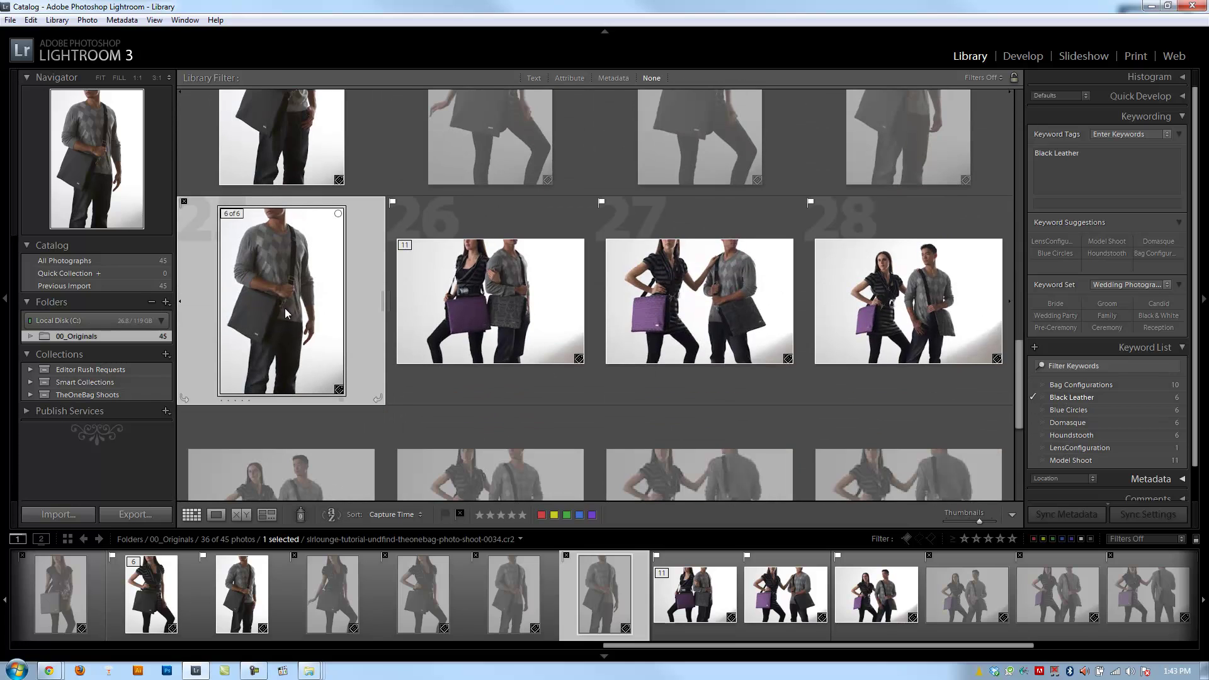
scroll(403, 290, up, 6)
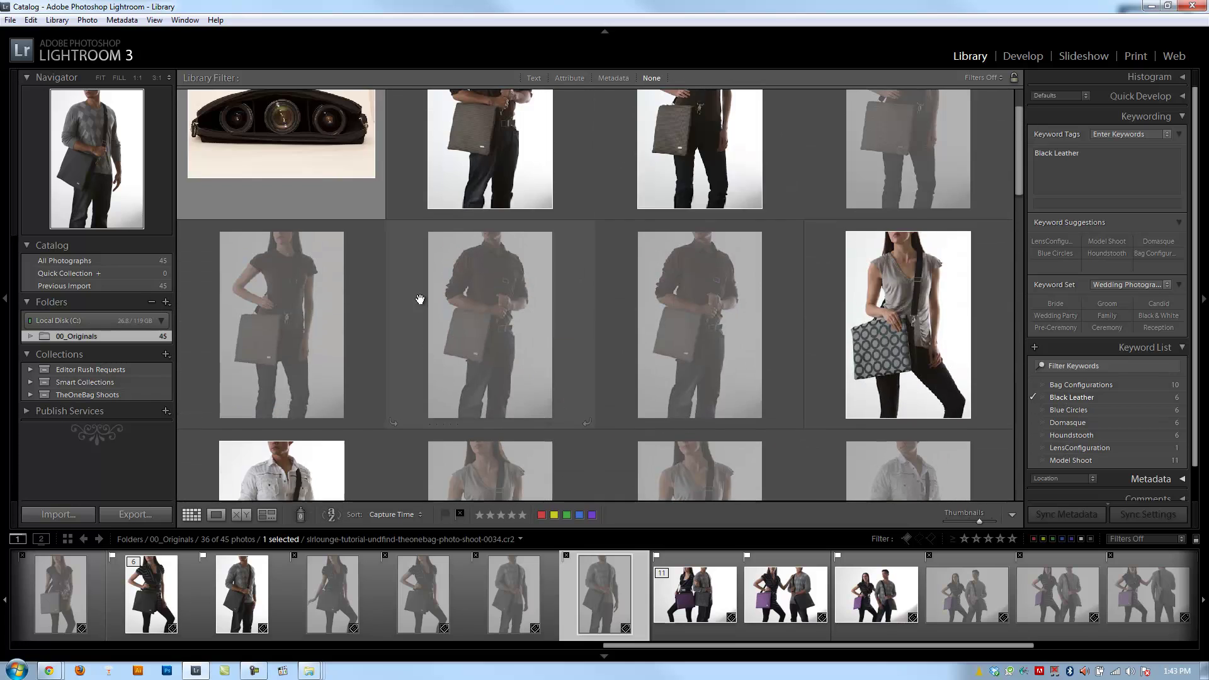
scroll(420, 299, up, 1)
shift+click(463, 207)
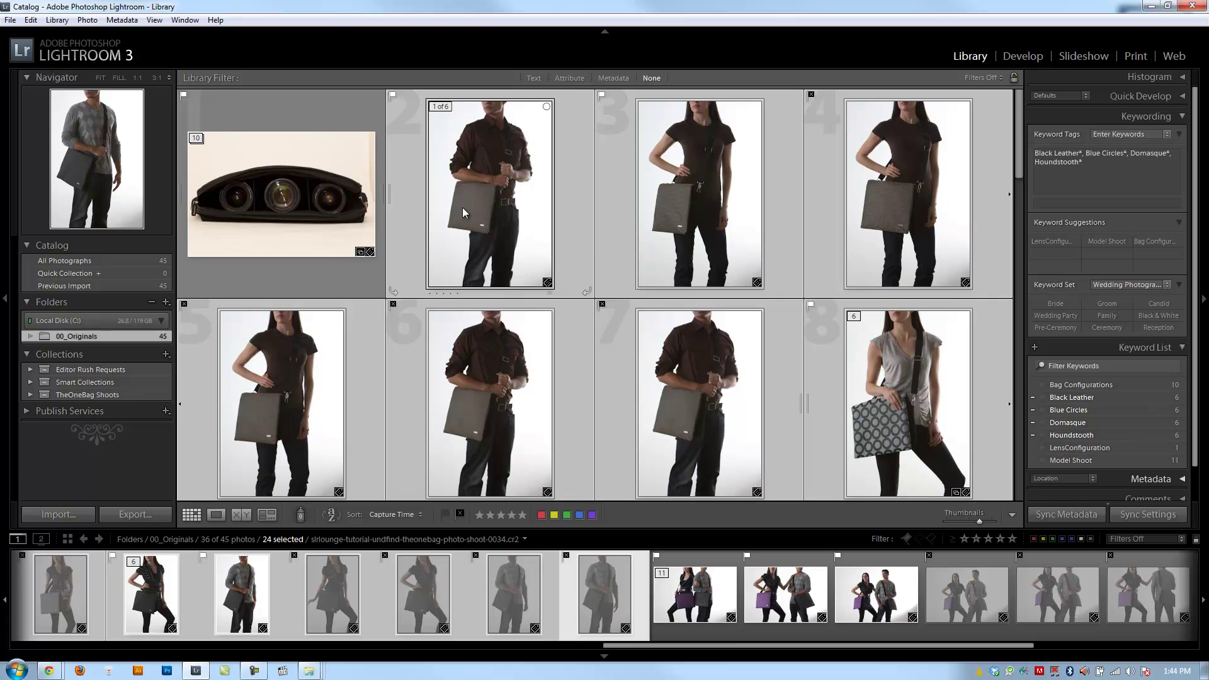
key(ctrl+k)
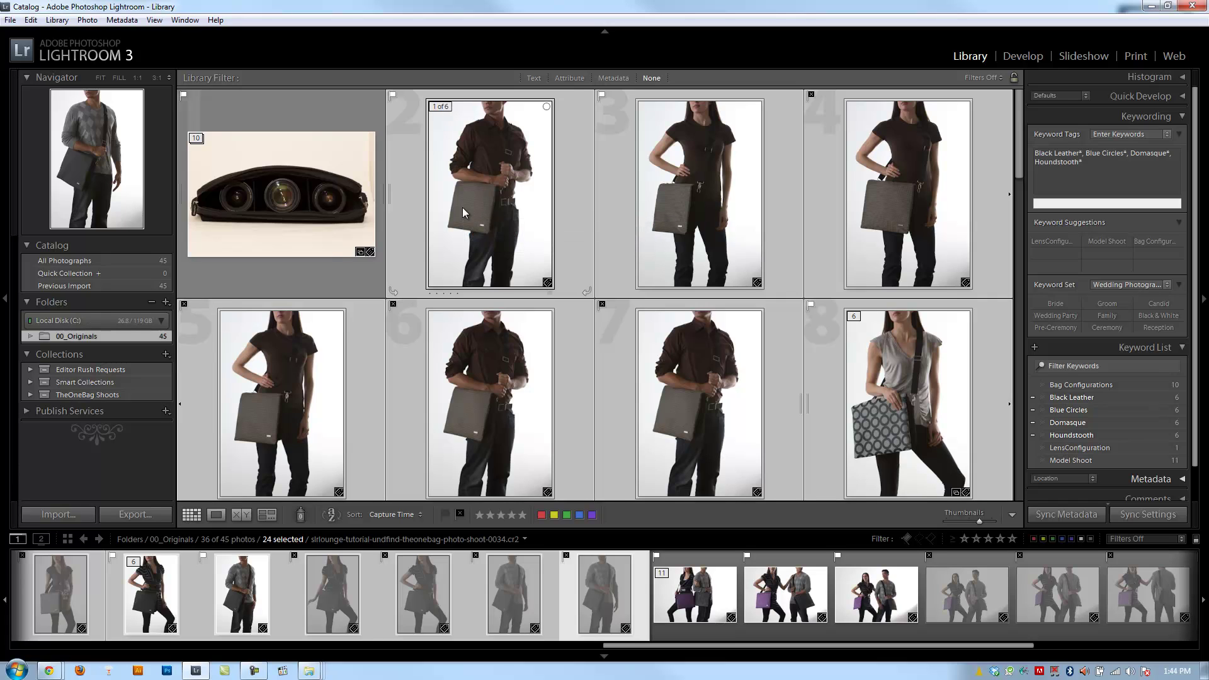
text(Solo Models)
key(Return)
key(Home)
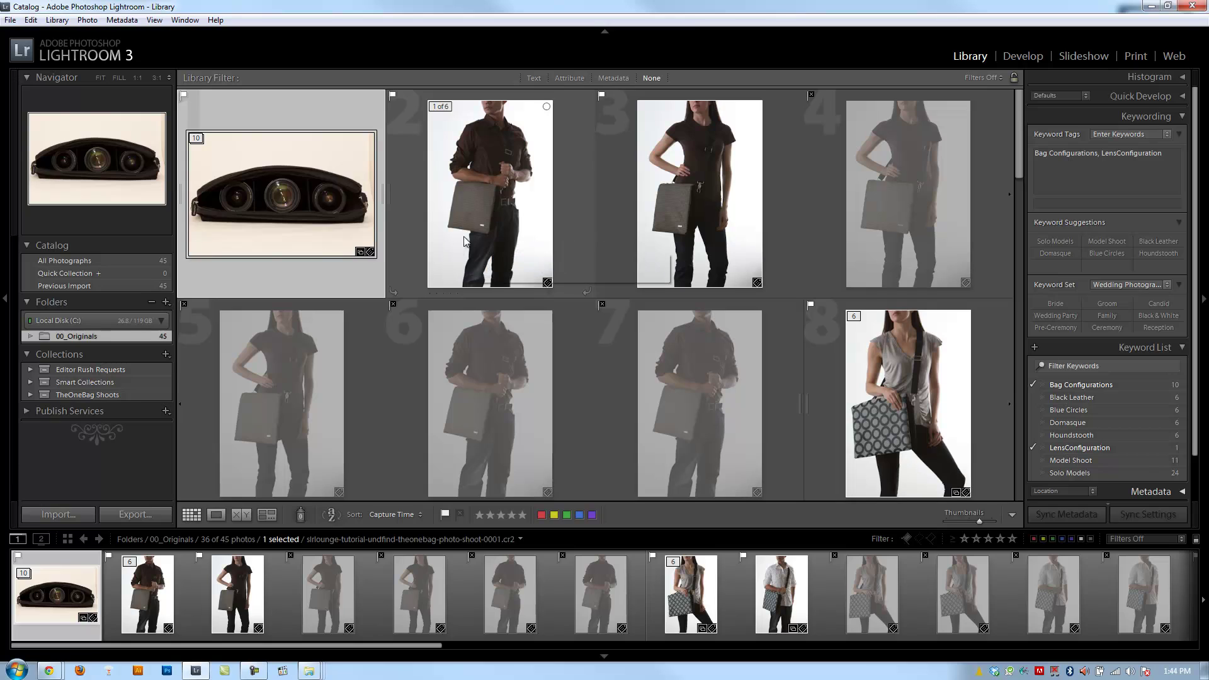
Append the keyword 'Boy' to the brown-shirt man's photos 2, 6 and 7.
ctrl+click(485, 214)
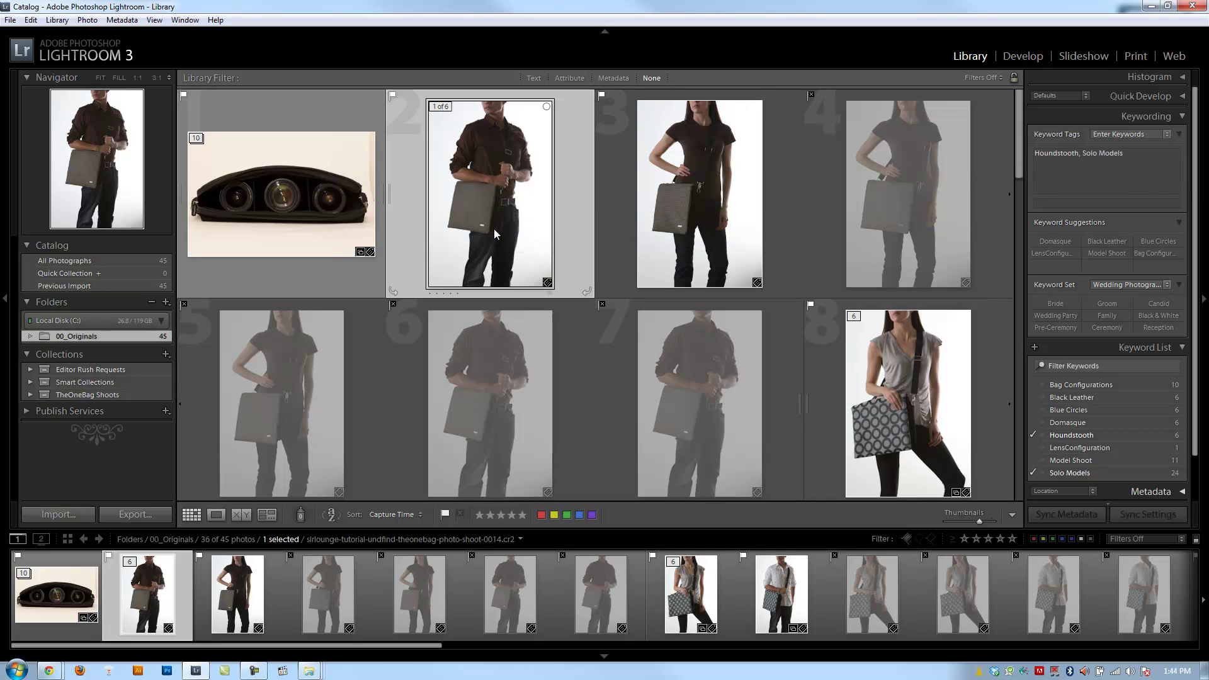
ctrl+click(479, 371)
ctrl+click(699, 391)
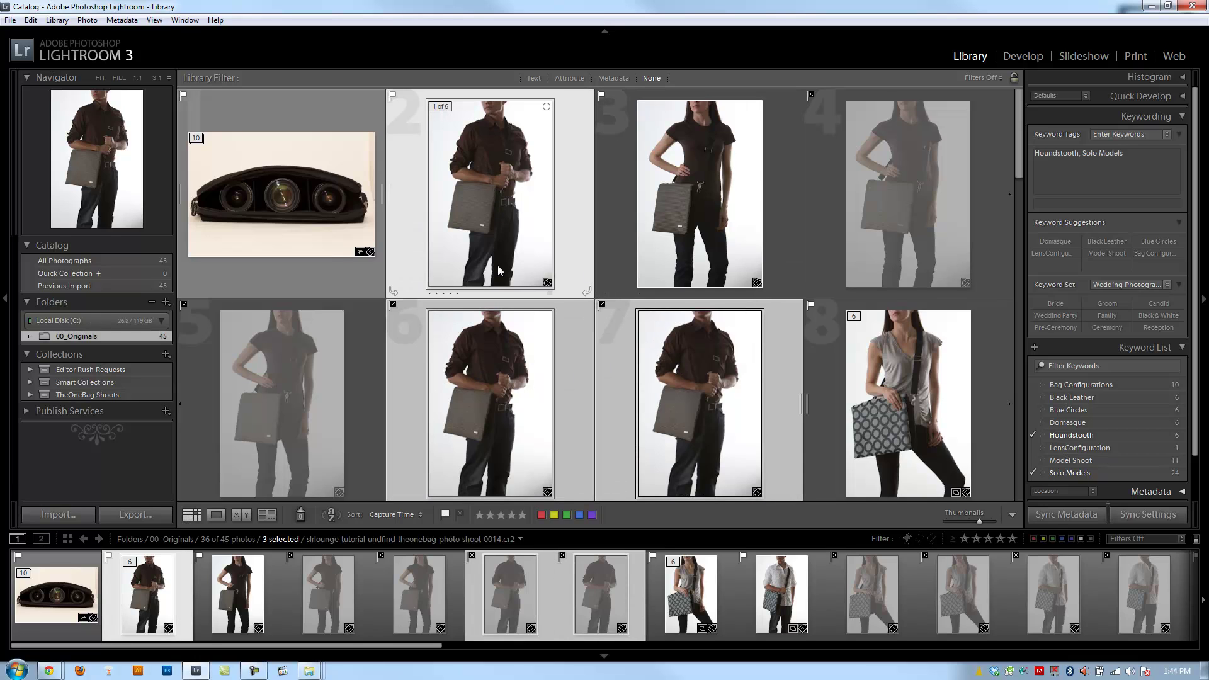
key(ctrl+k)
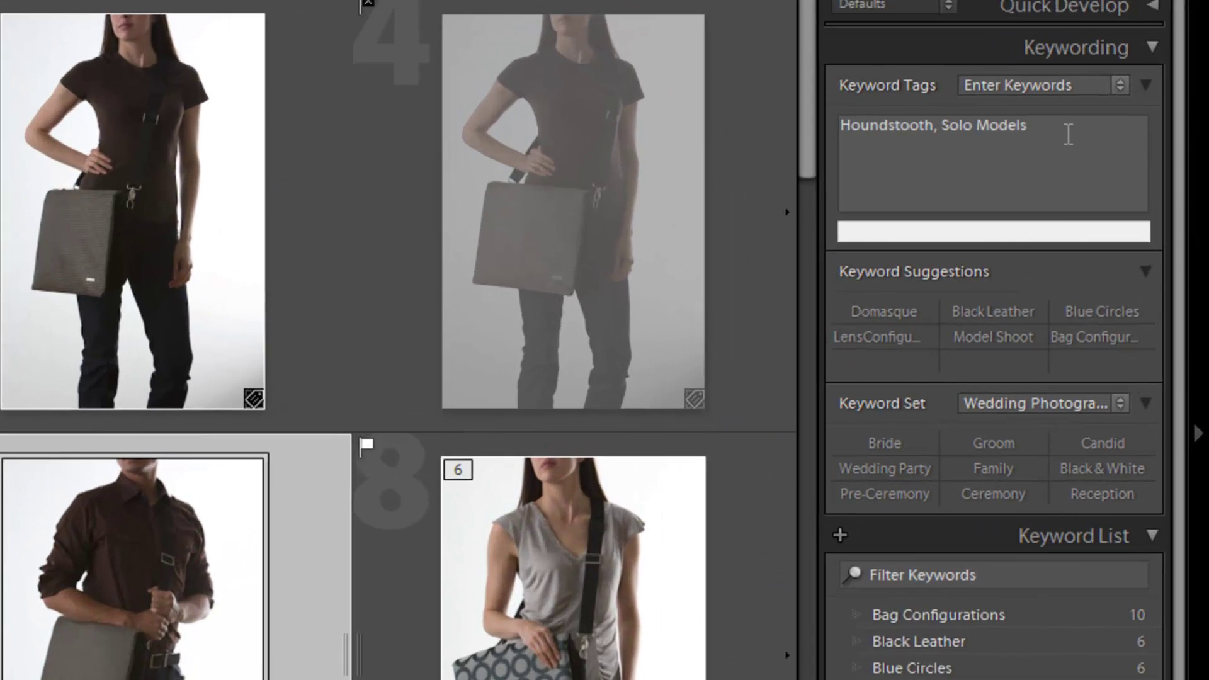
click(1068, 134)
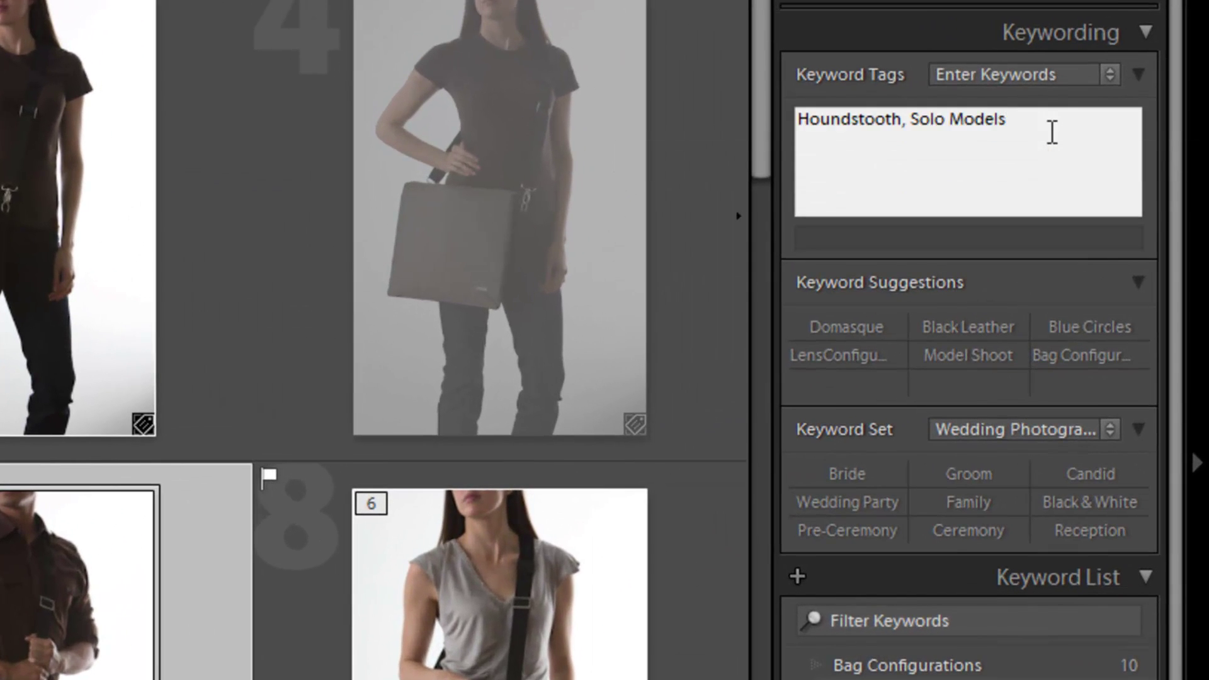
text(, Boy)
key(Return)
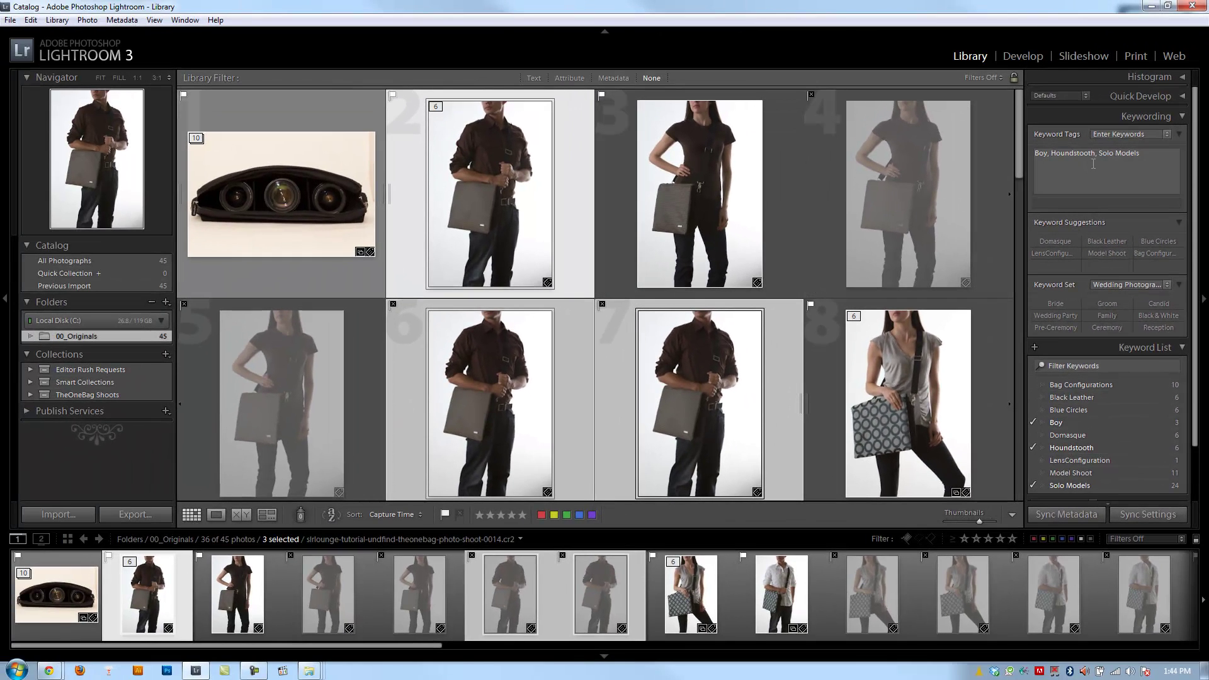
Tag the woman's houndstooth photos 3, 4 and 5 with 'Girl'.
click(702, 203)
shift+click(854, 283)
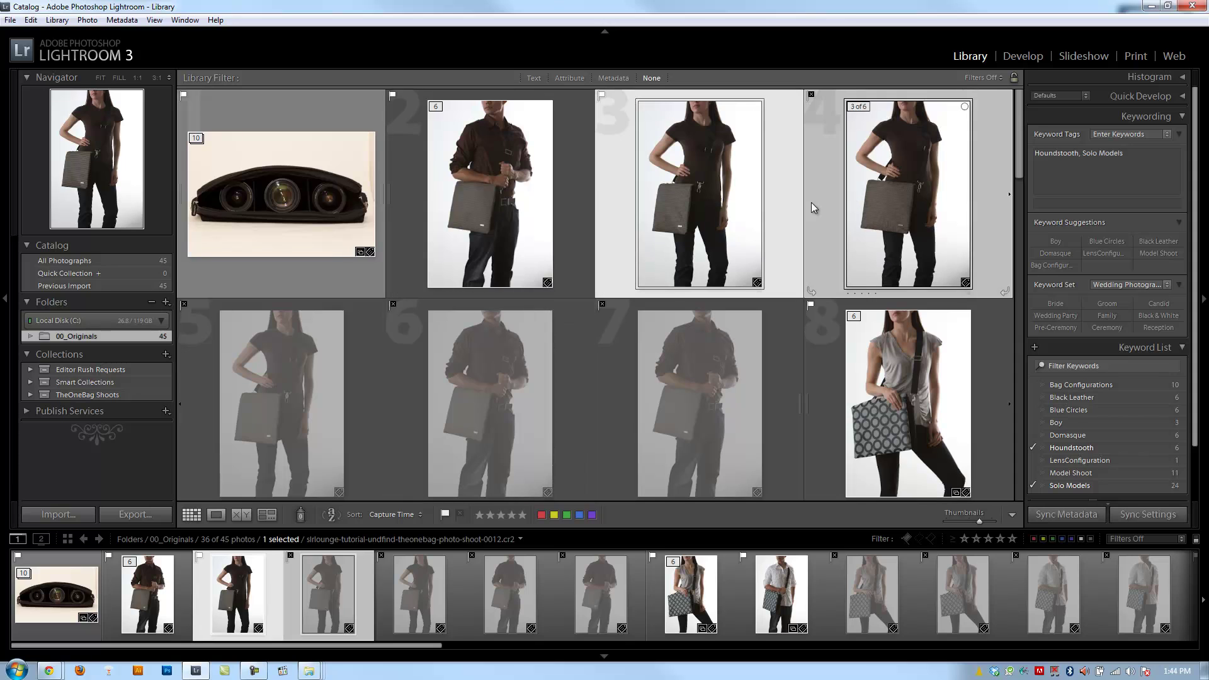
shift+click(293, 354)
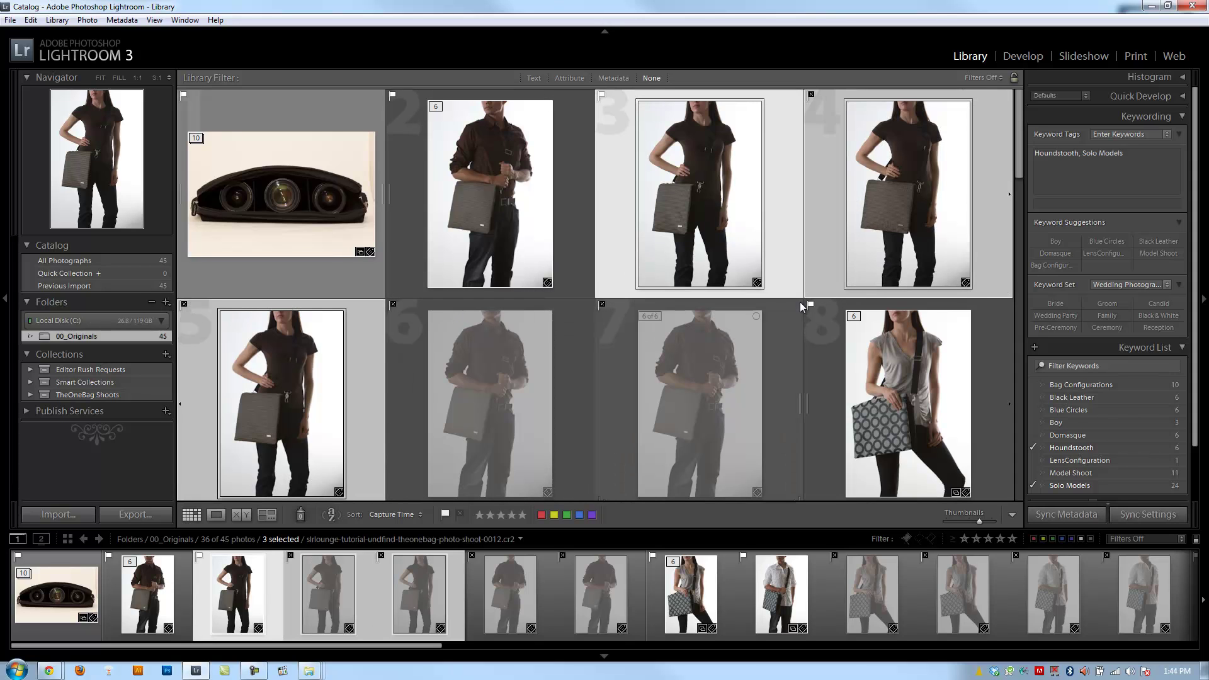
key(ctrl+k)
text(Girl)
key(Return)
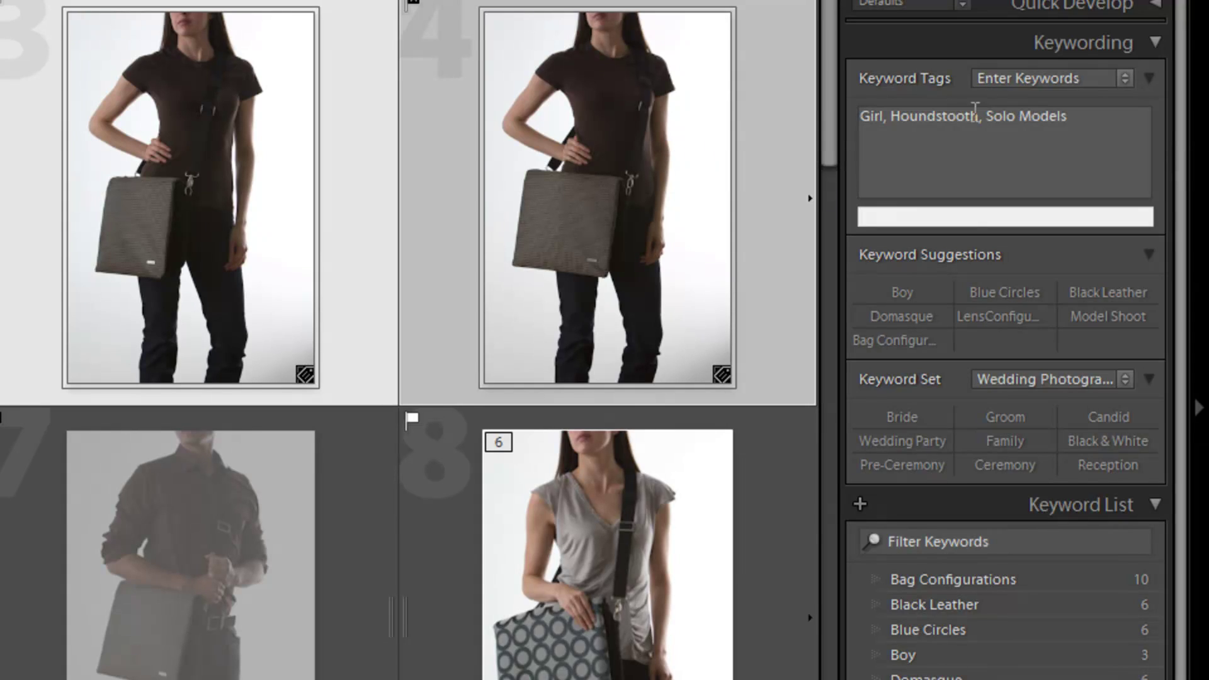
Delete 'Solo Models' from those three photos' keyword tags.
drag(980, 117, 1119, 117)
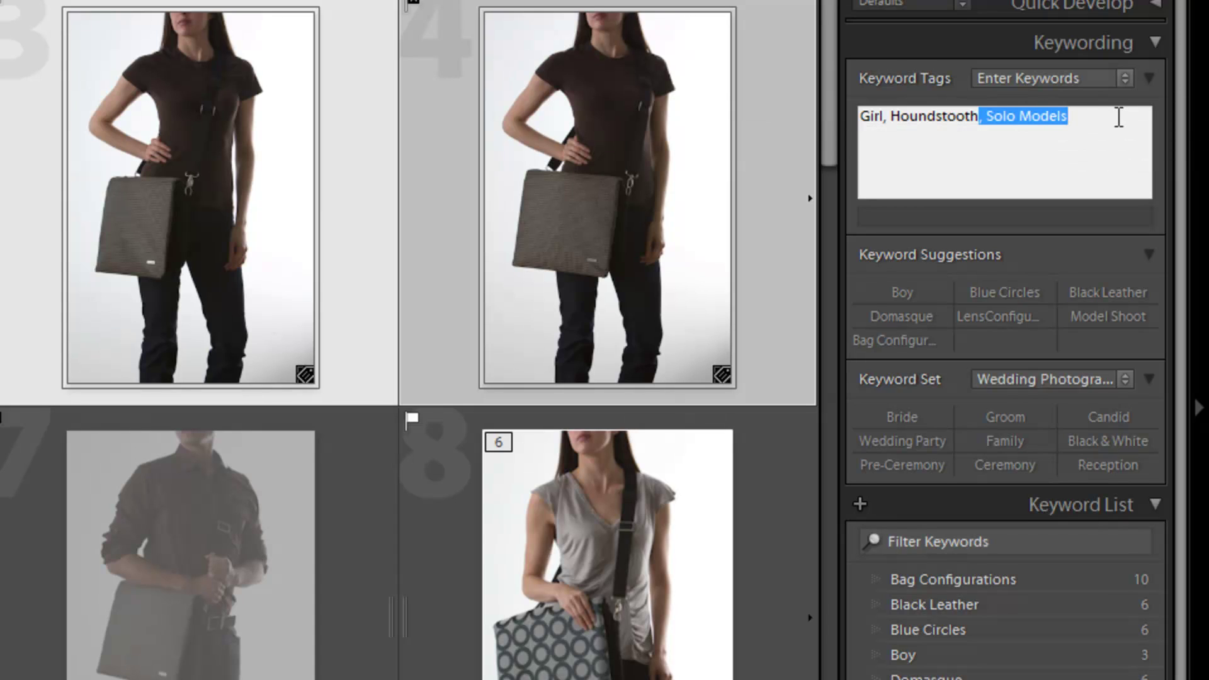
key(BackSpace)
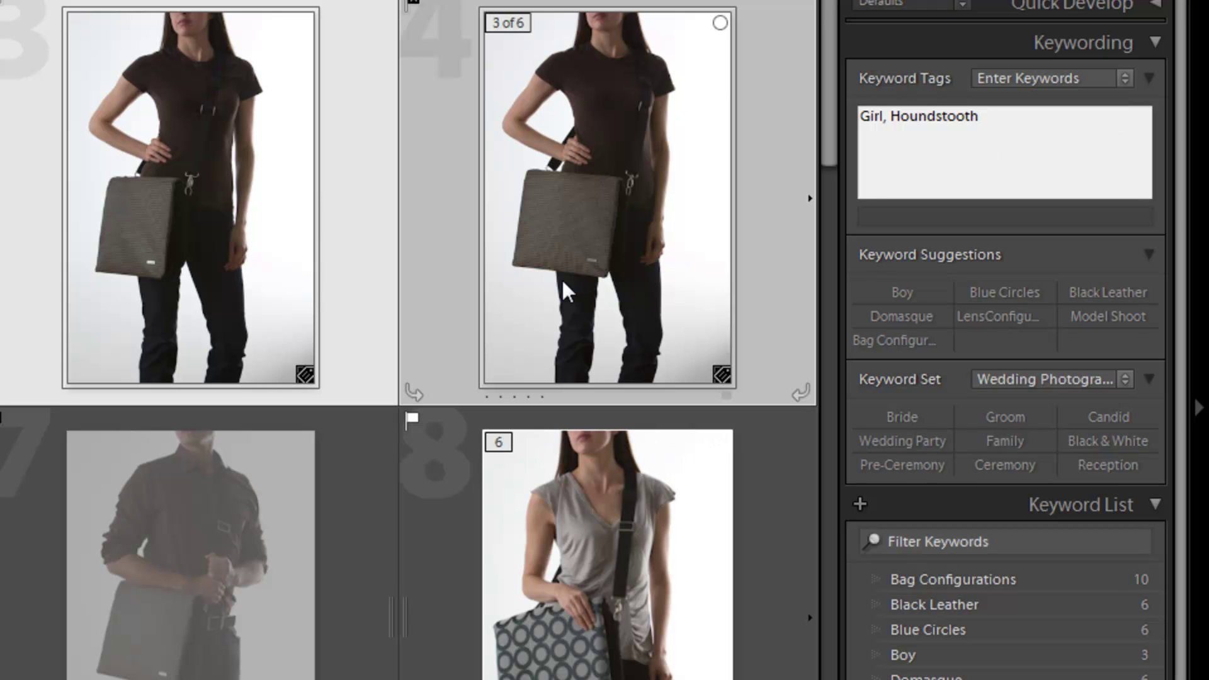
key(Return)
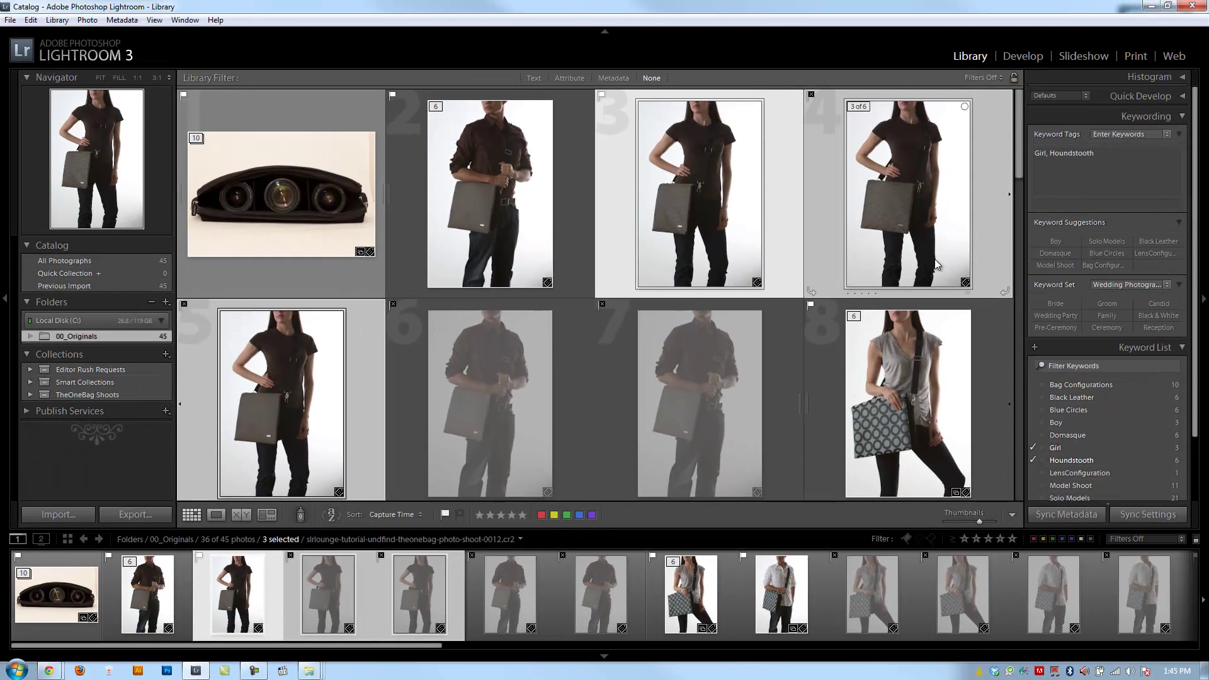
Restore 'Solo Models' on the three girl photos and select woman photos 10 and 11.
click(1136, 173)
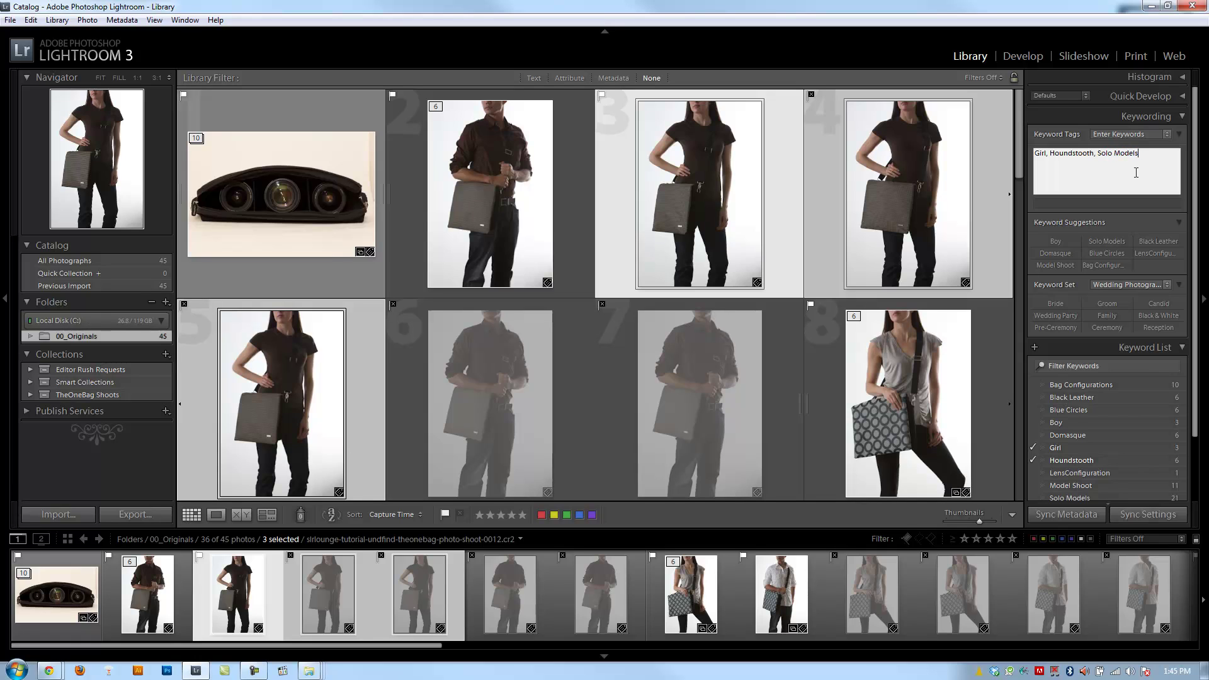
key(Return)
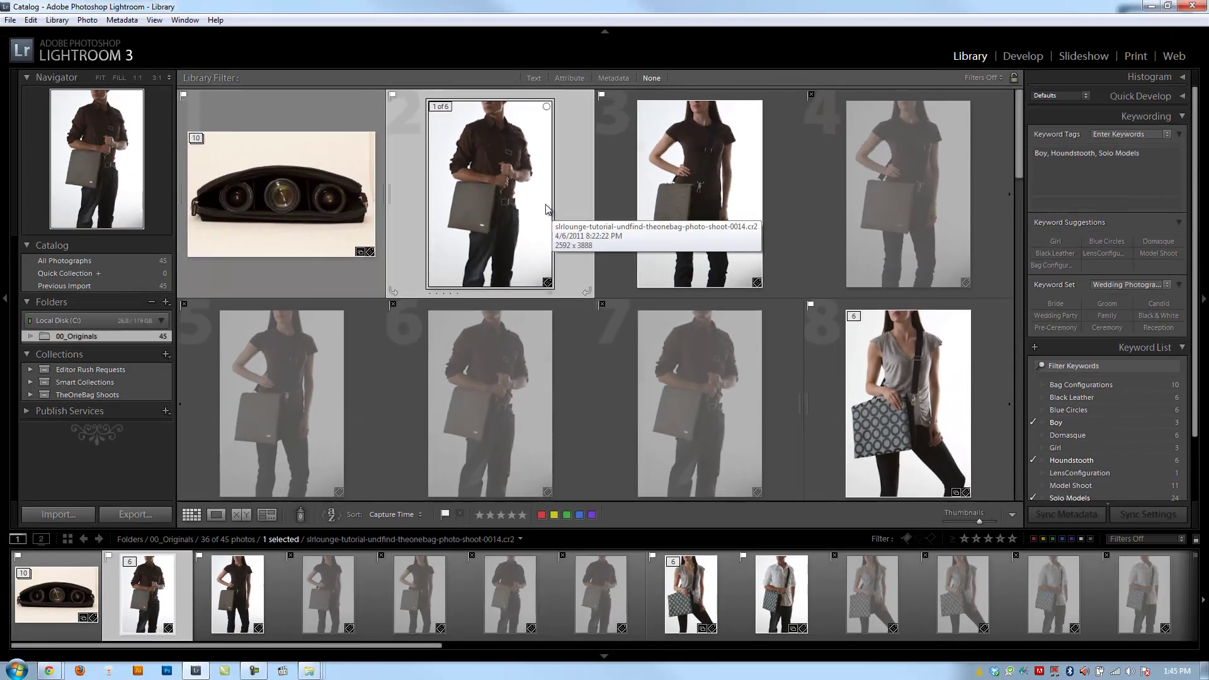
scroll(545, 204, down, 3)
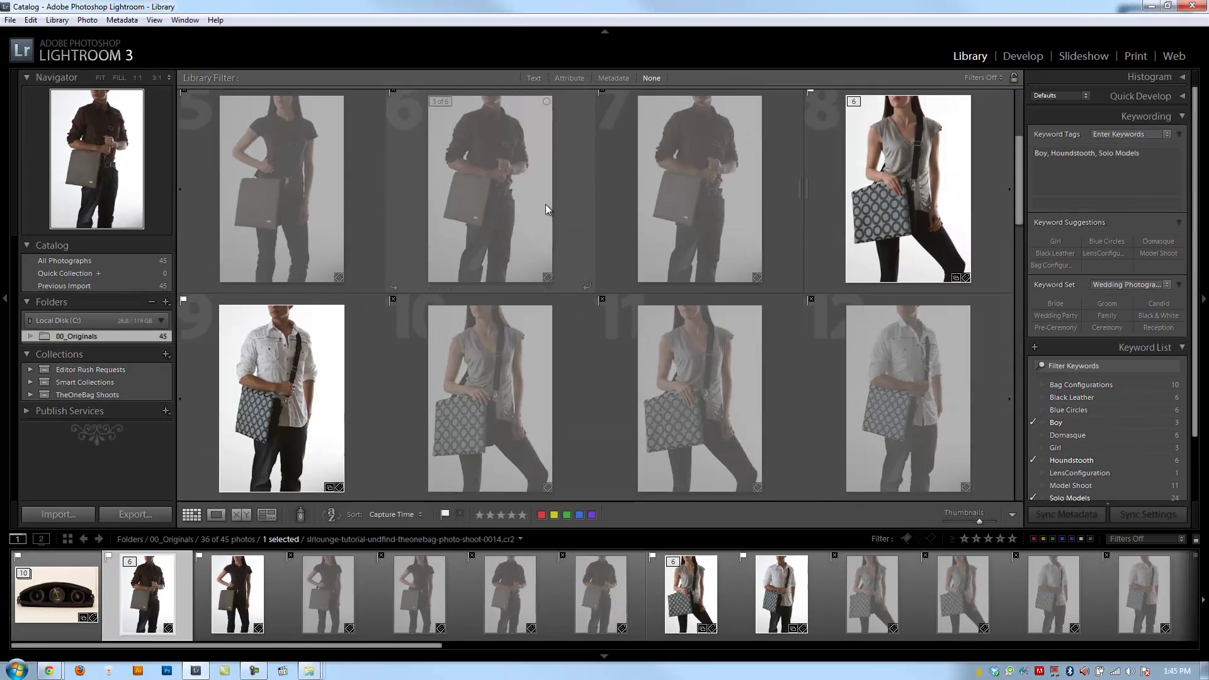
scroll(584, 262, down, 2)
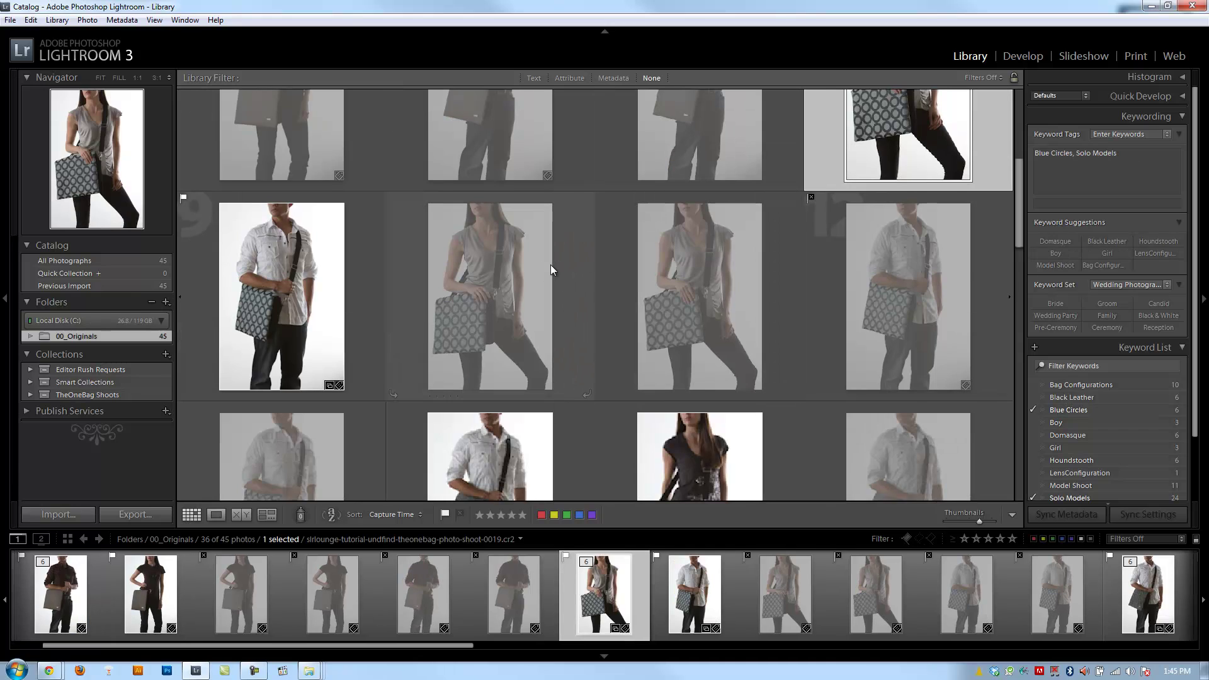
scroll(551, 265, up, 2)
ctrl+click(507, 371)
ctrl+click(732, 374)
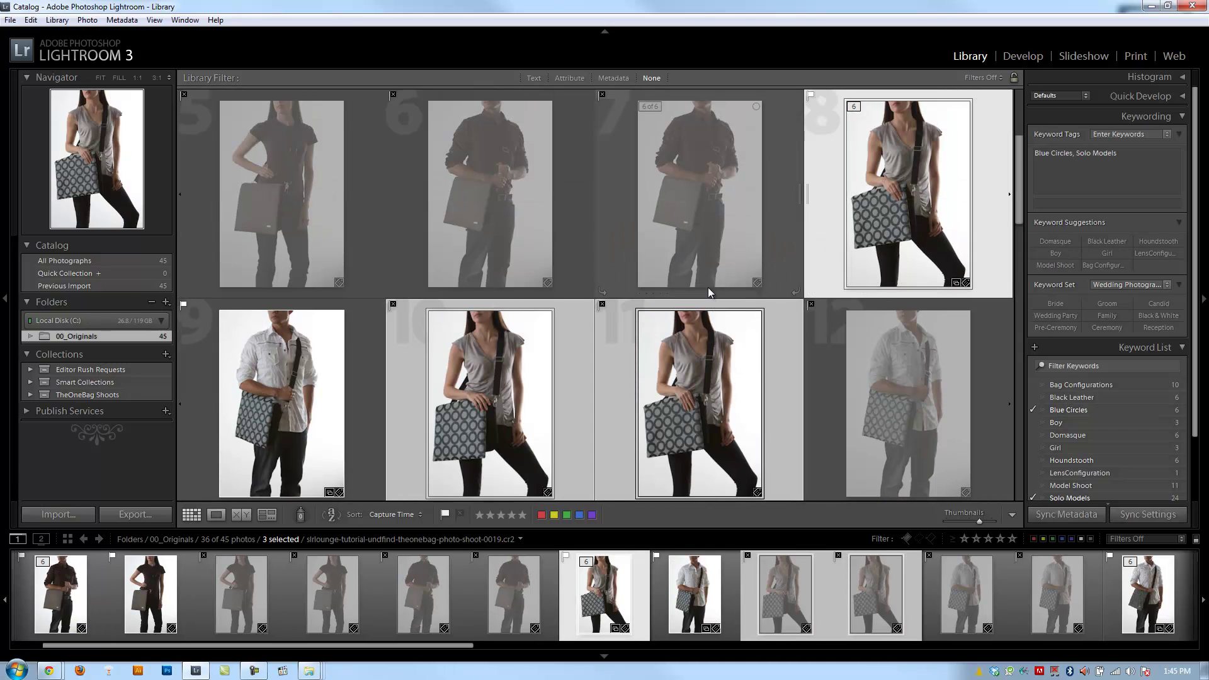
Select the man's Blue Circles photos 9, 12 and 13, then check photo 14.
scroll(1044, 404, down, 1)
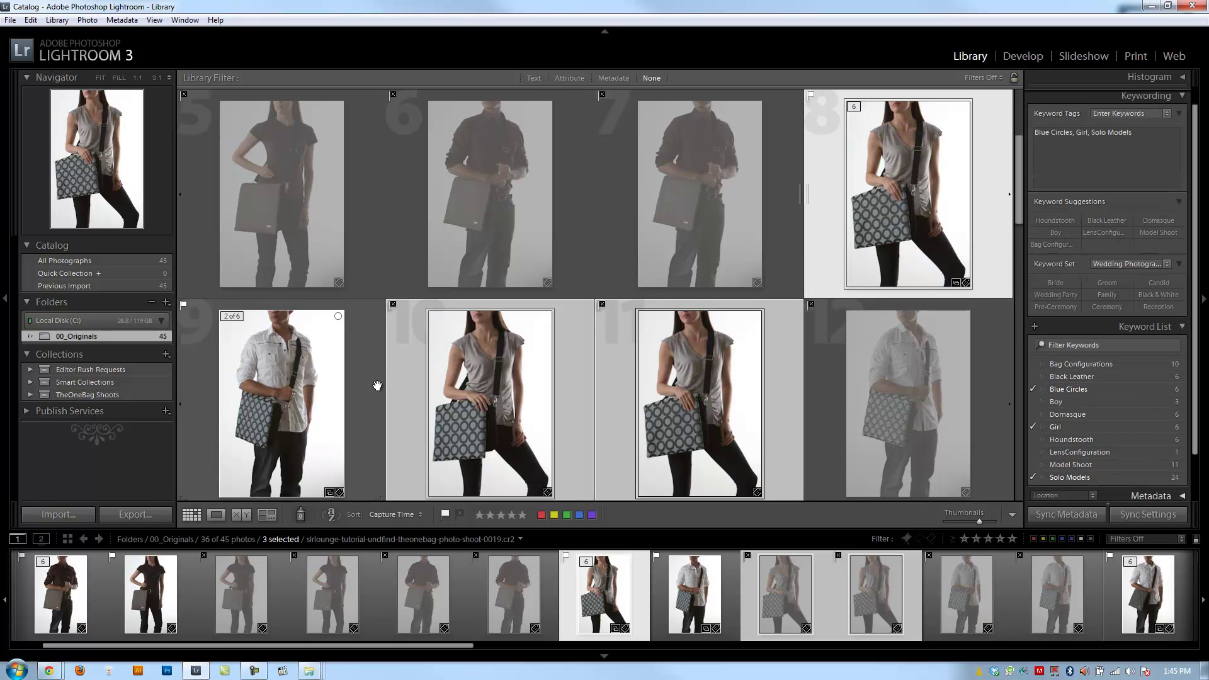
click(302, 368)
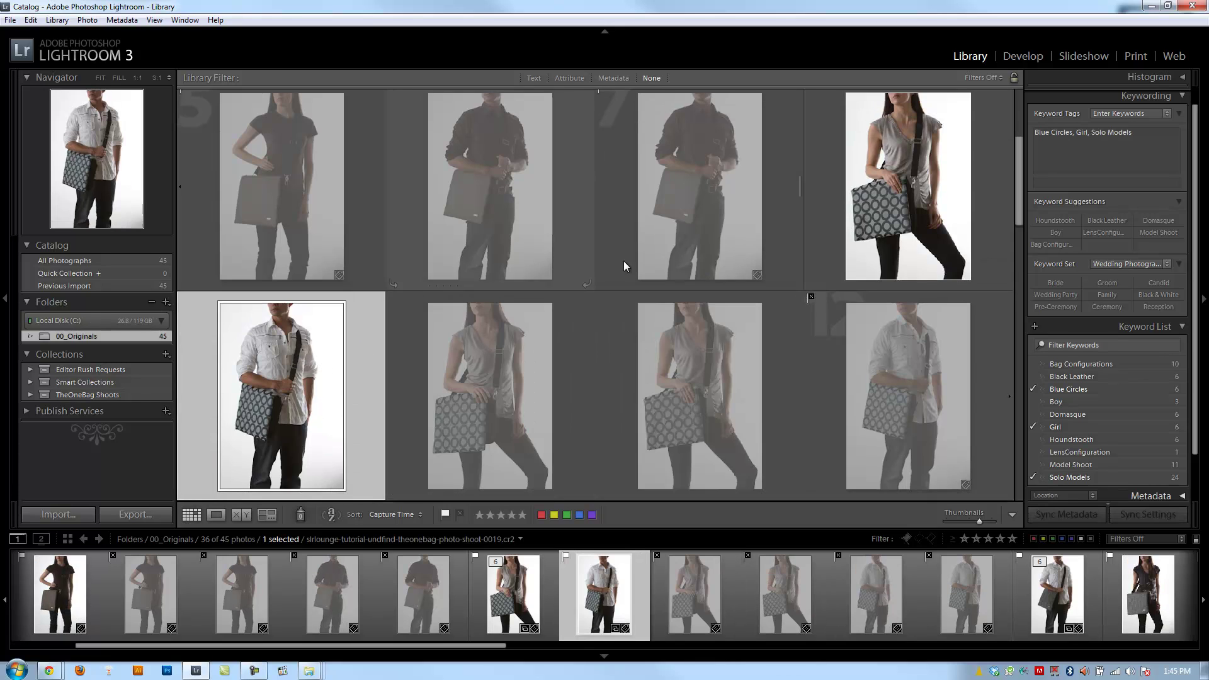
scroll(689, 262, down, 2)
ctrl+click(885, 233)
ctrl+click(270, 355)
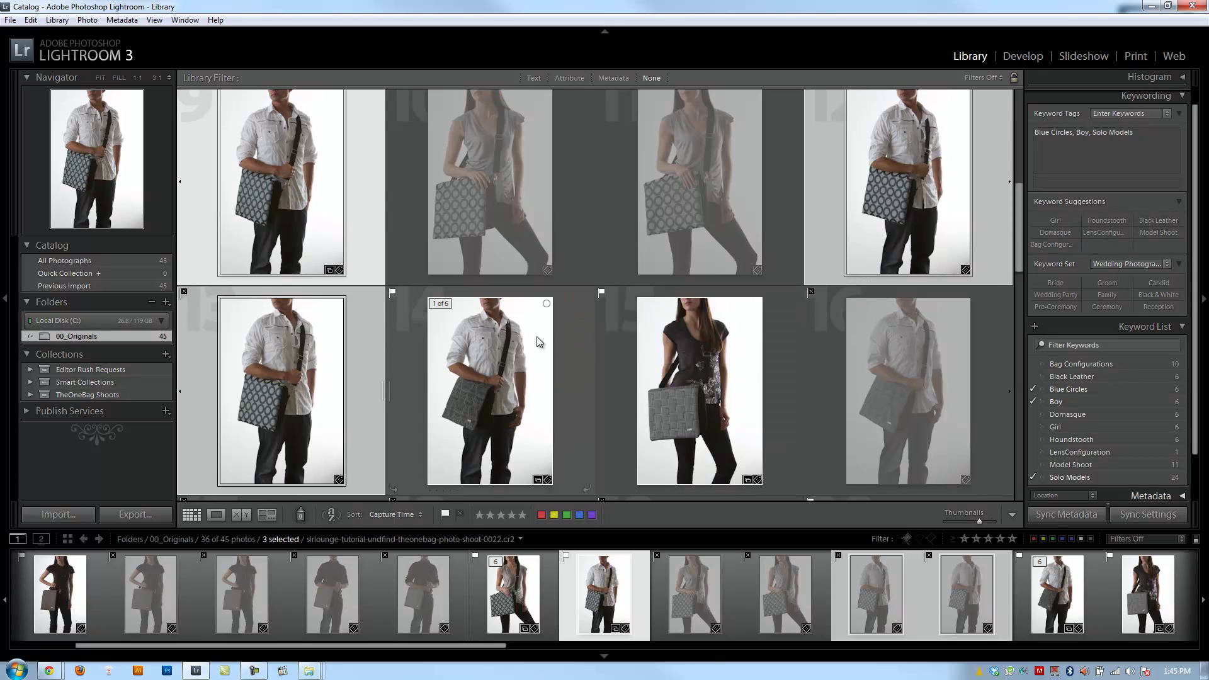
click(507, 392)
scroll(516, 328, down, 2)
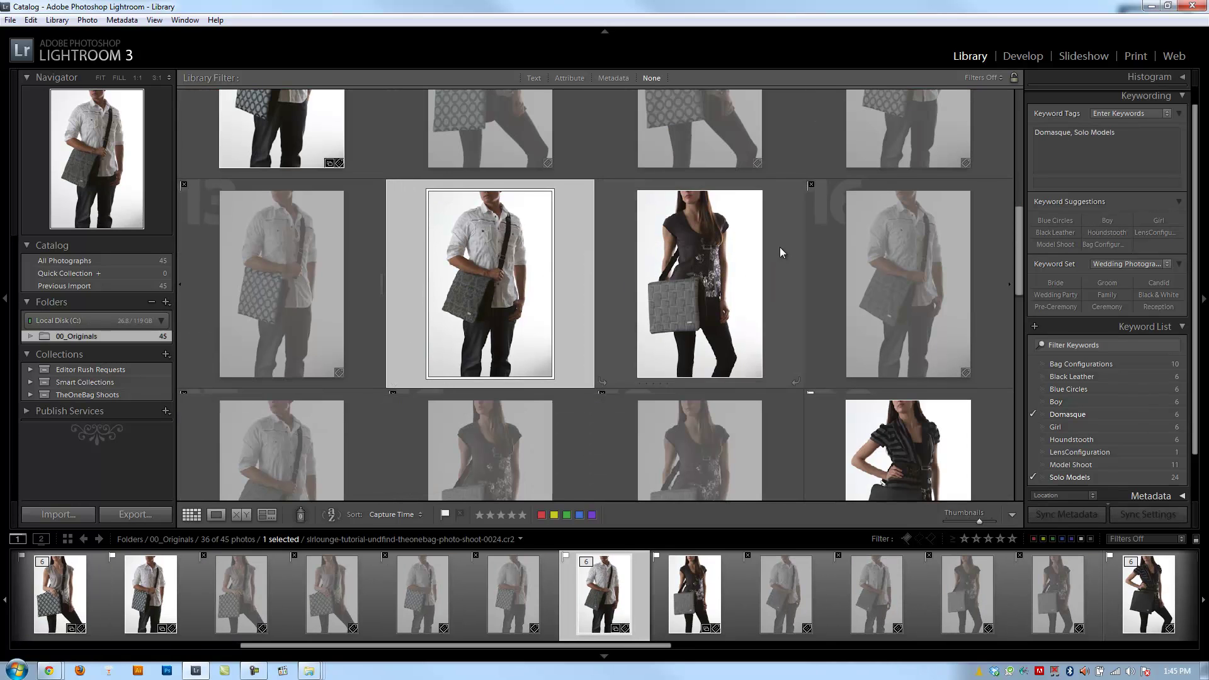
Add photos 16 and 17 to the selection and tag them 'Boy' in the Keyword List.
ctrl+click(888, 252)
scroll(352, 321, down, 2)
ctrl+click(271, 352)
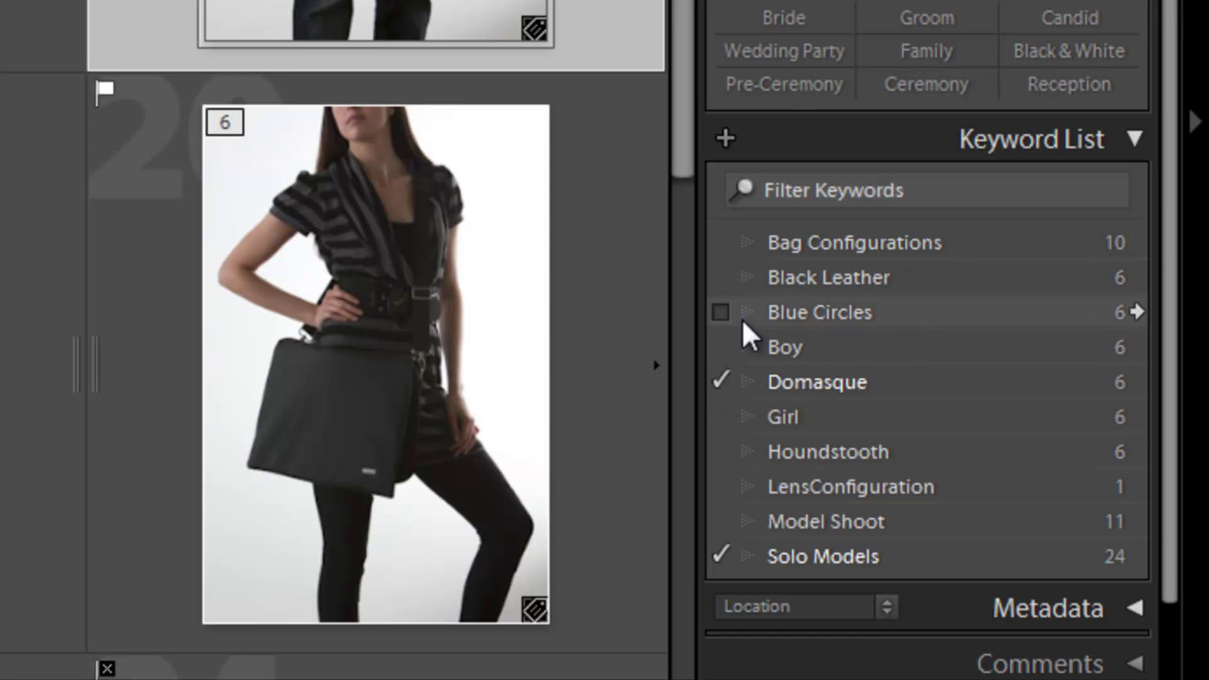
click(720, 346)
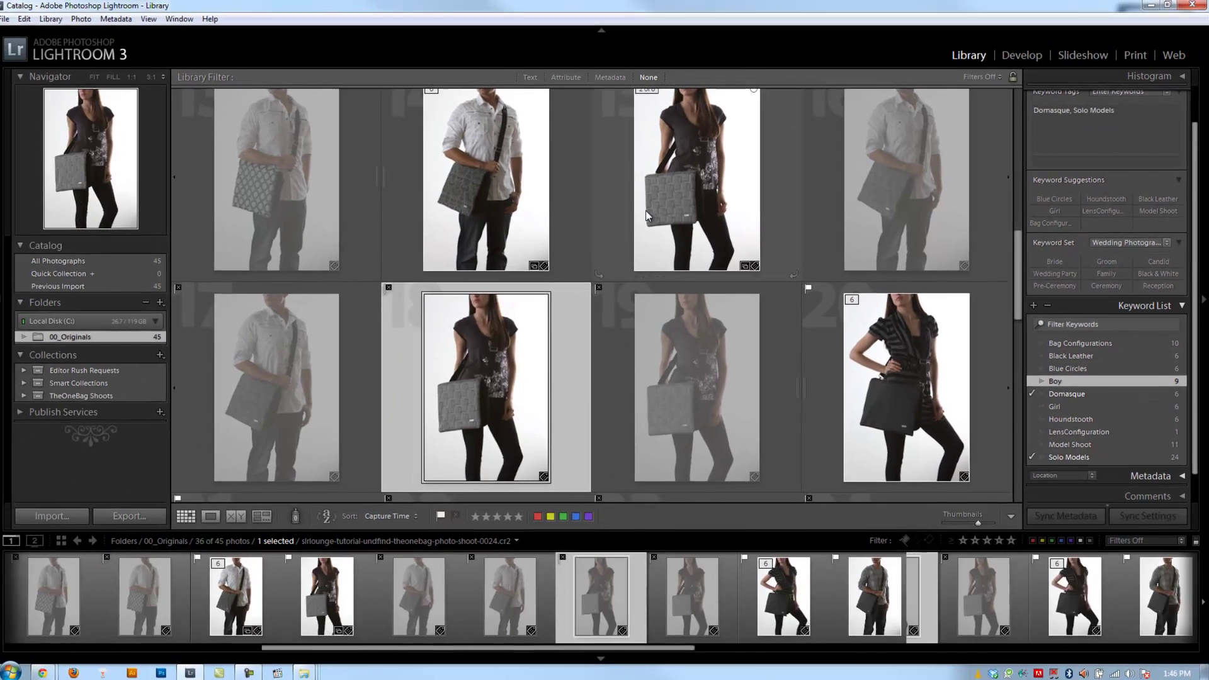
Tag three Domasque woman photos with 'Girl' and filter the grid to Girl-tagged photos.
click(699, 189)
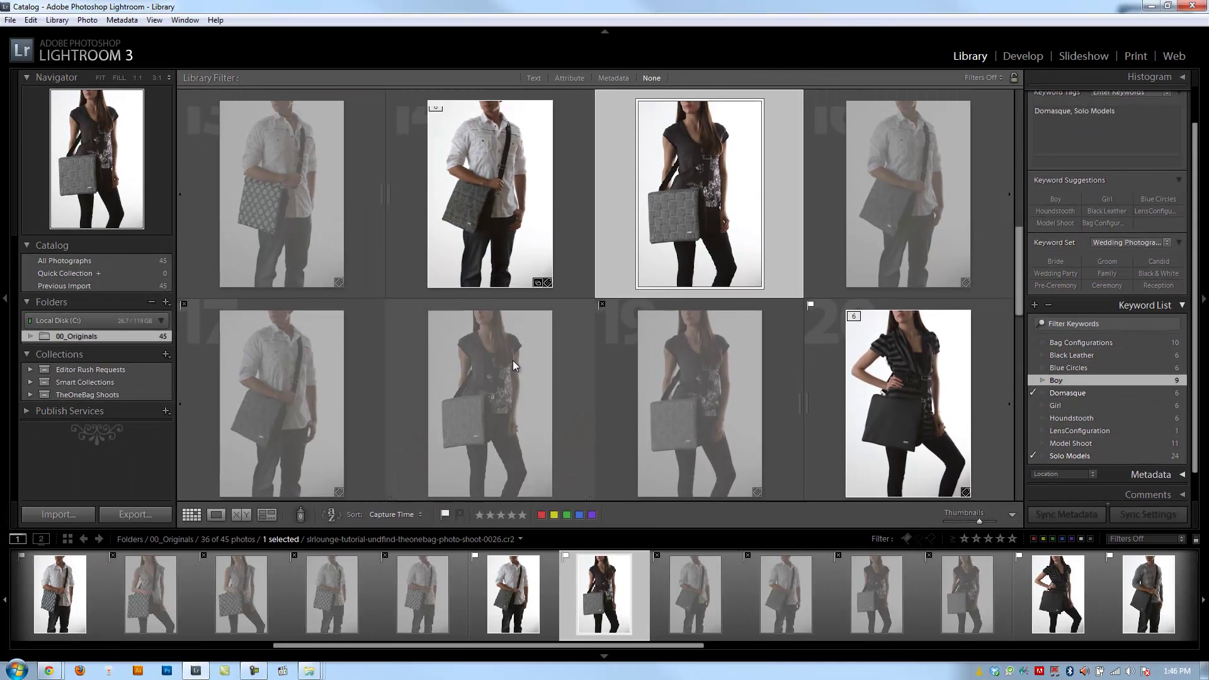
ctrl+click(490, 403)
ctrl+click(699, 403)
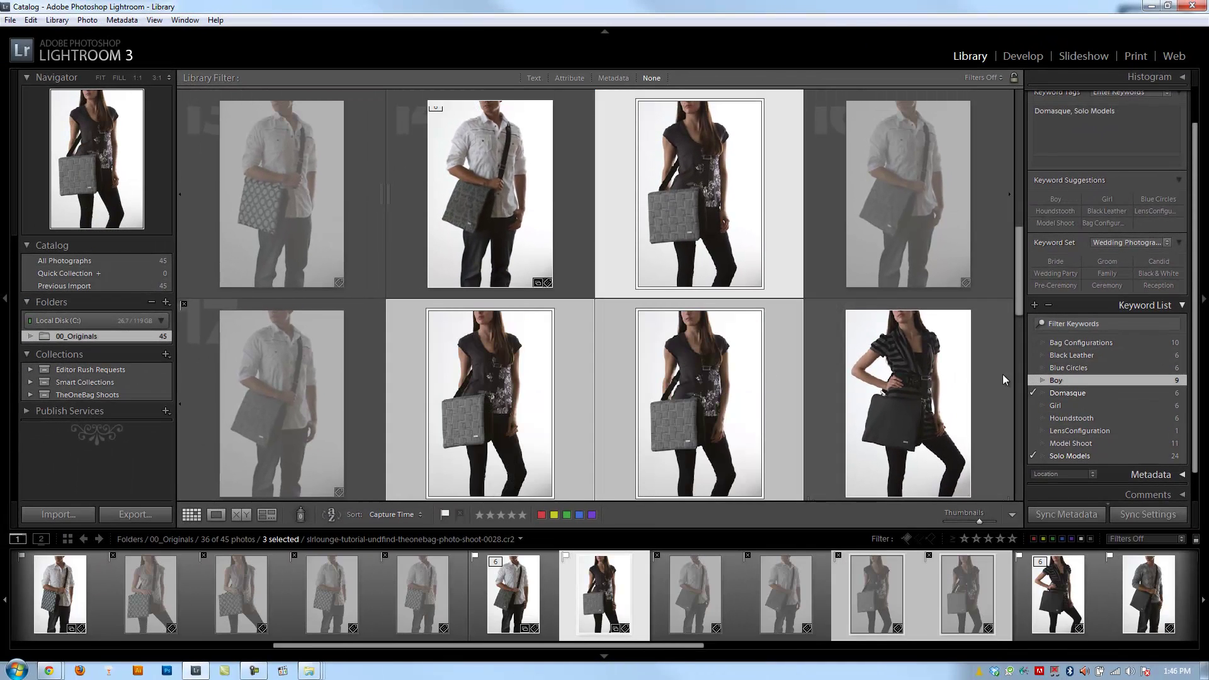
click(1033, 406)
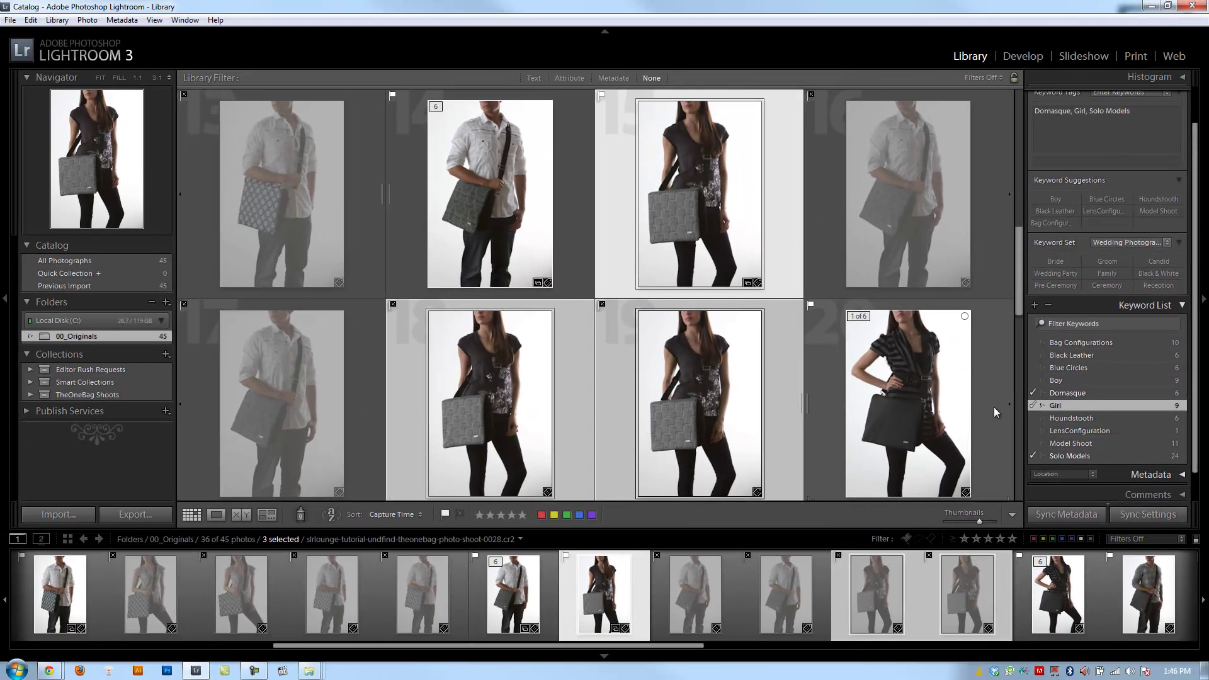
click(1033, 406)
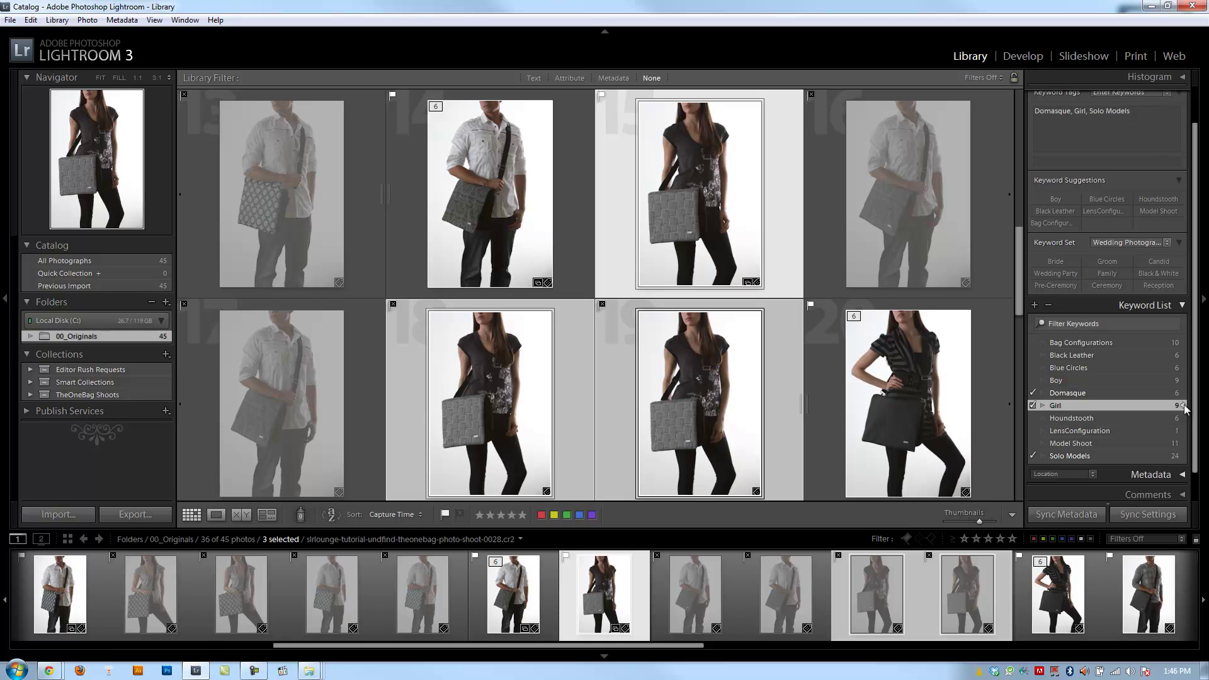
click(1184, 406)
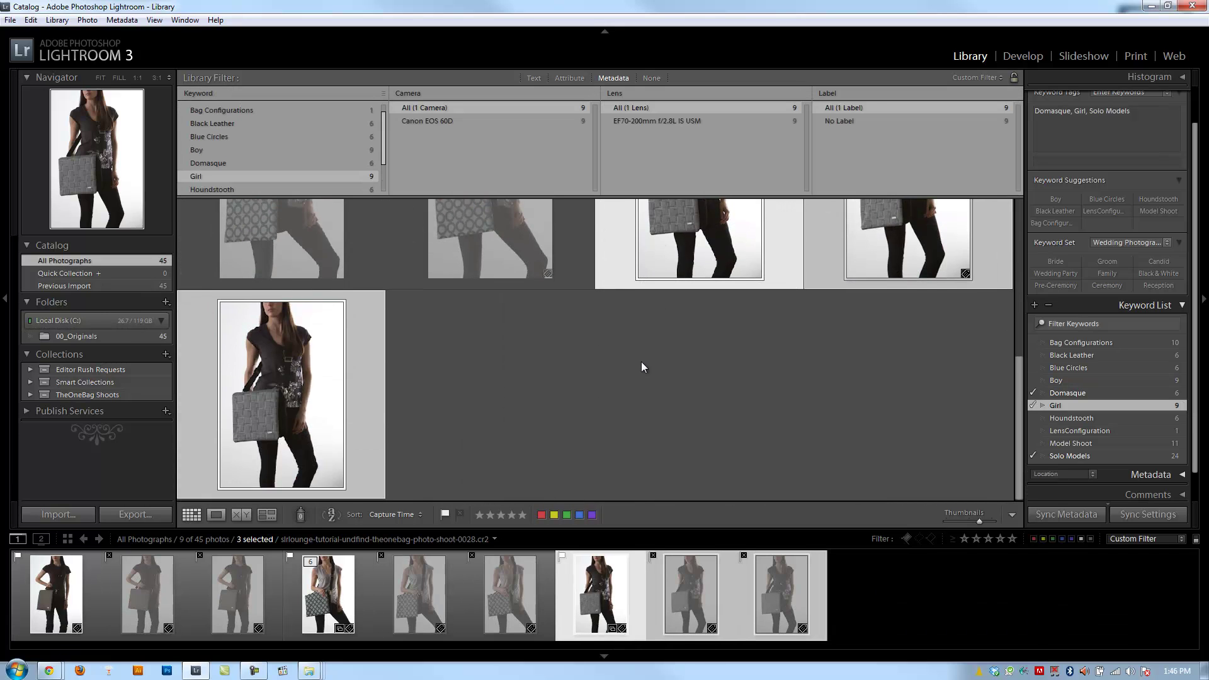
Select the 00_Originals folder to clear the keyword filter and show all its photos.
scroll(633, 362, up, 5)
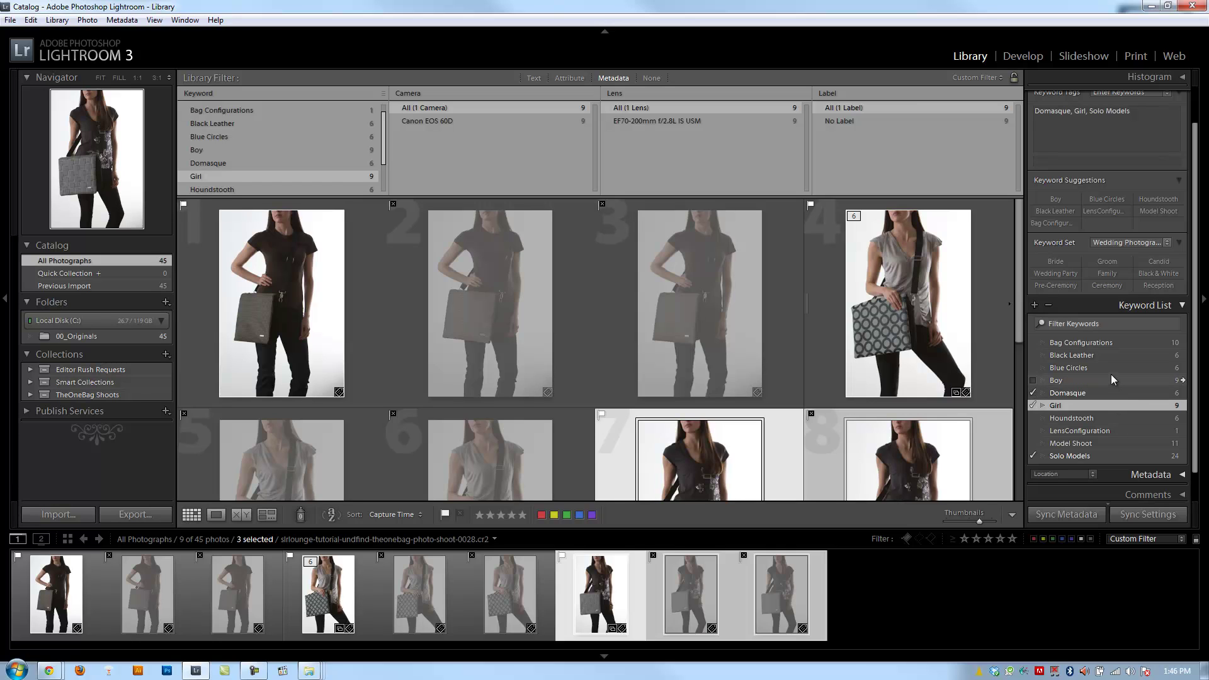
click(118, 337)
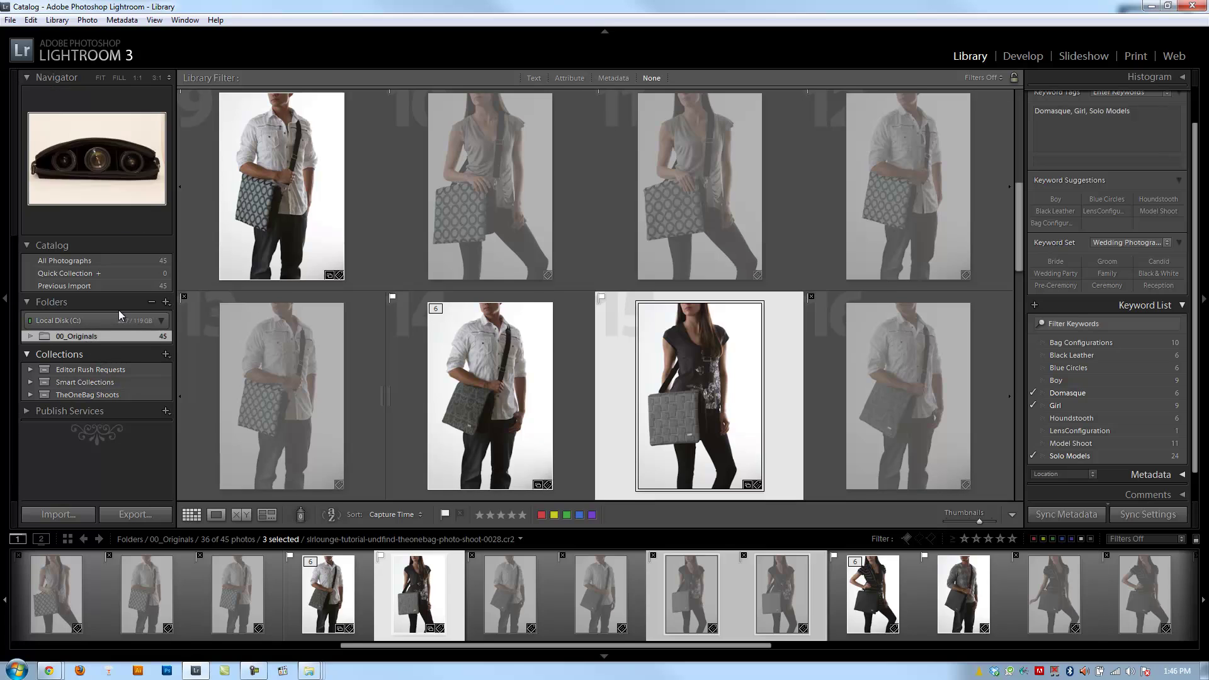
Select the photo of the woman in the striped top in the grid.
scroll(581, 284, down, 2)
click(891, 345)
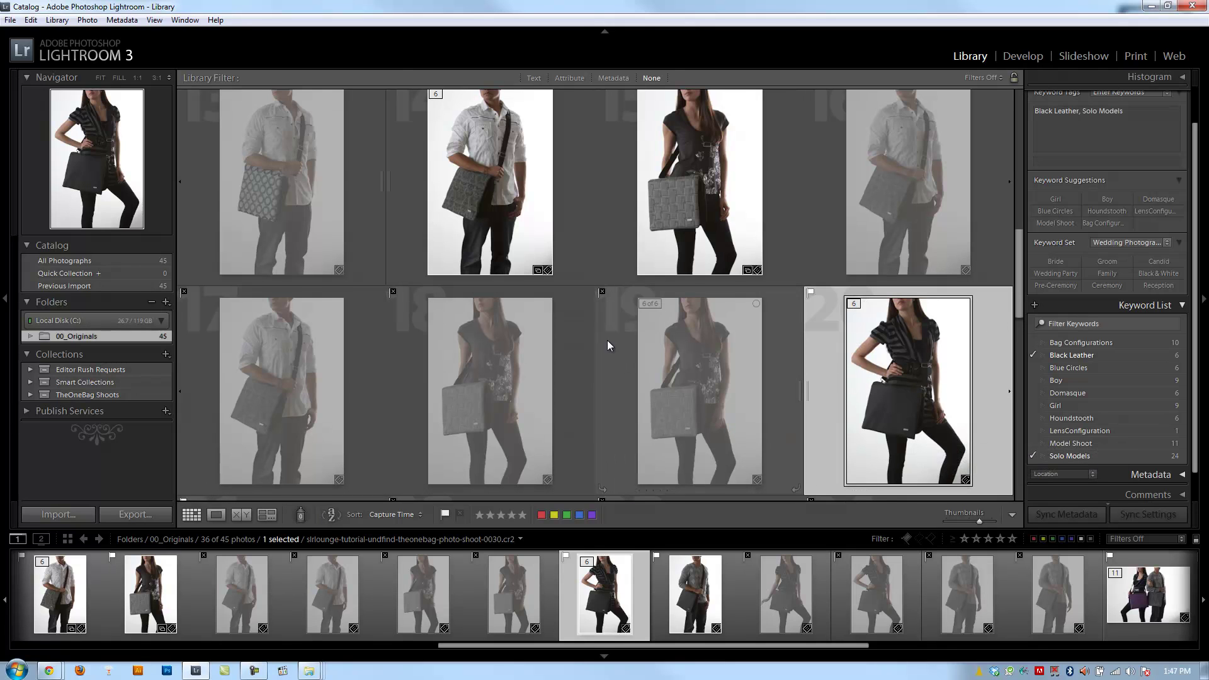
scroll(554, 341, down, 2)
scroll(497, 378, up, 2)
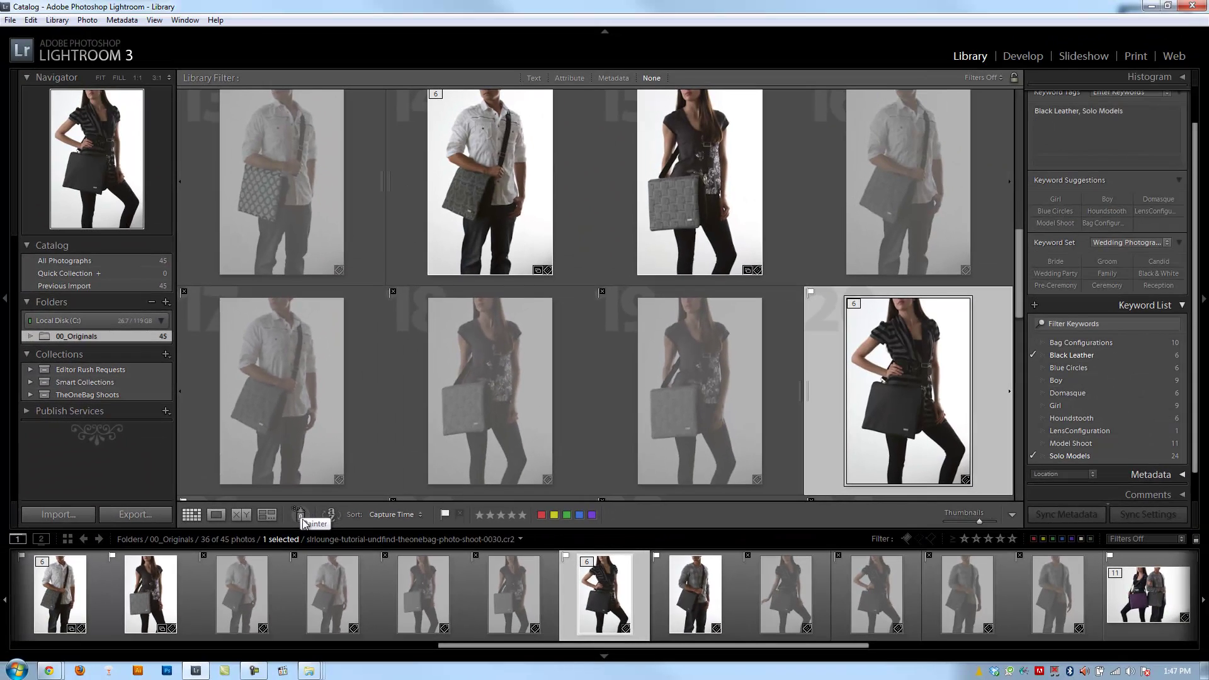
Set the Painter tool to paint Keywords, with Girl as the keyword.
click(301, 515)
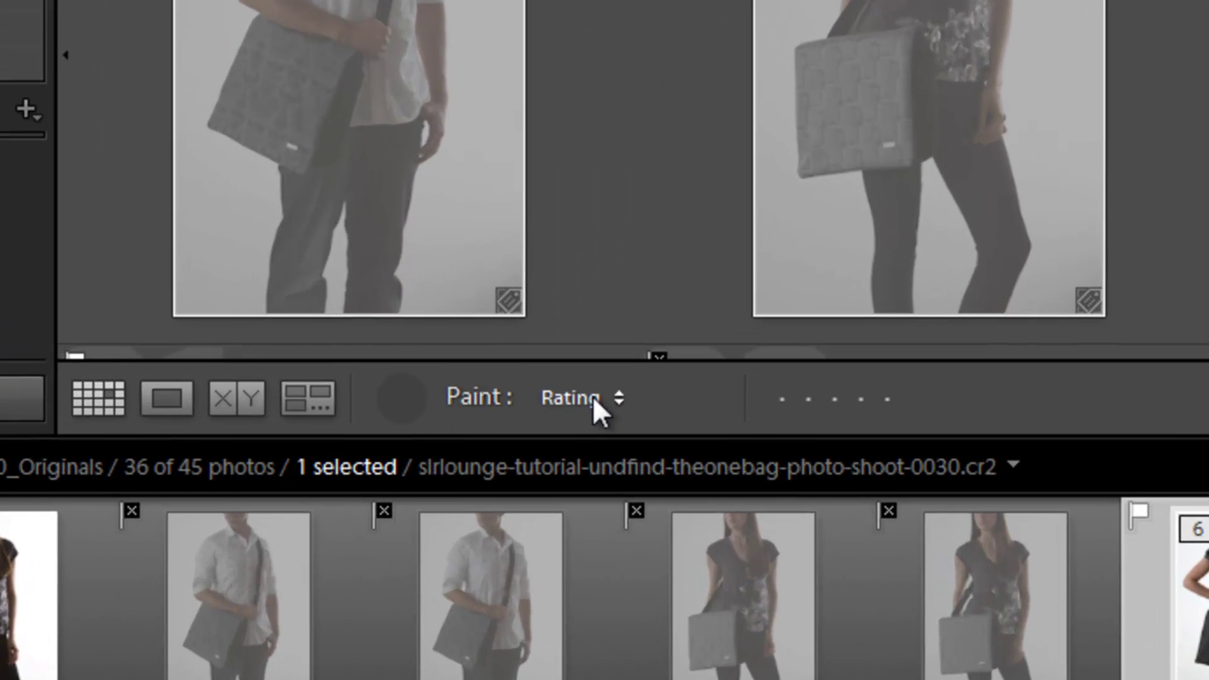
click(369, 515)
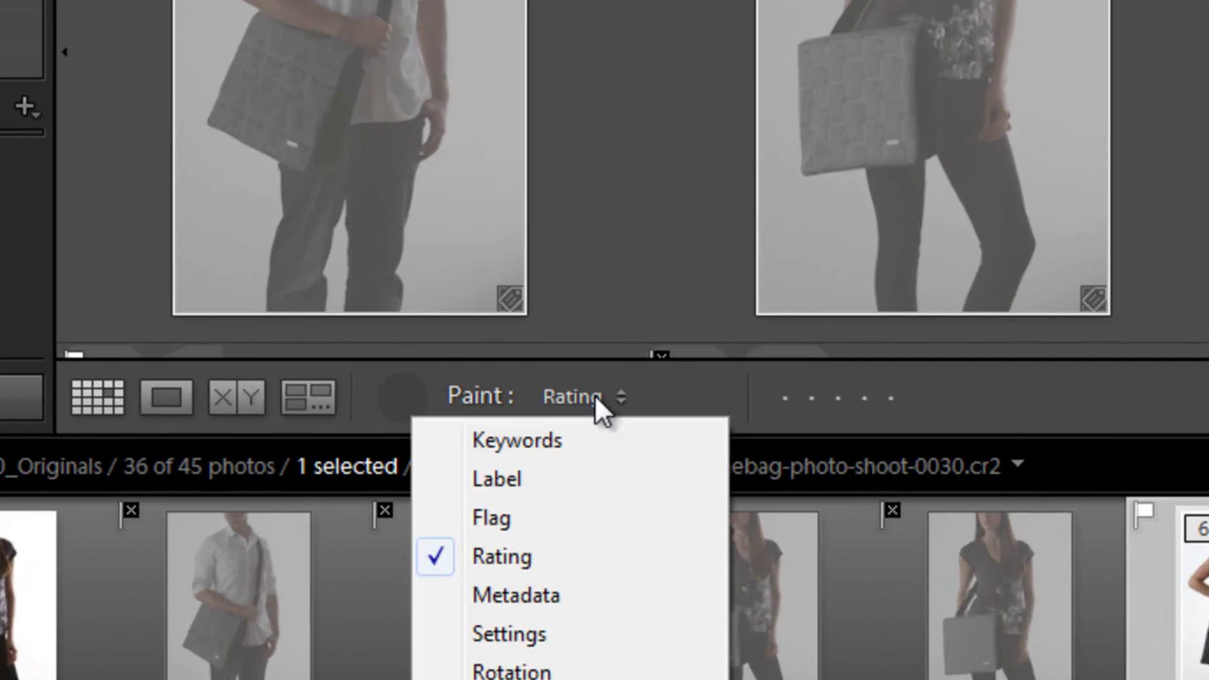
click(591, 434)
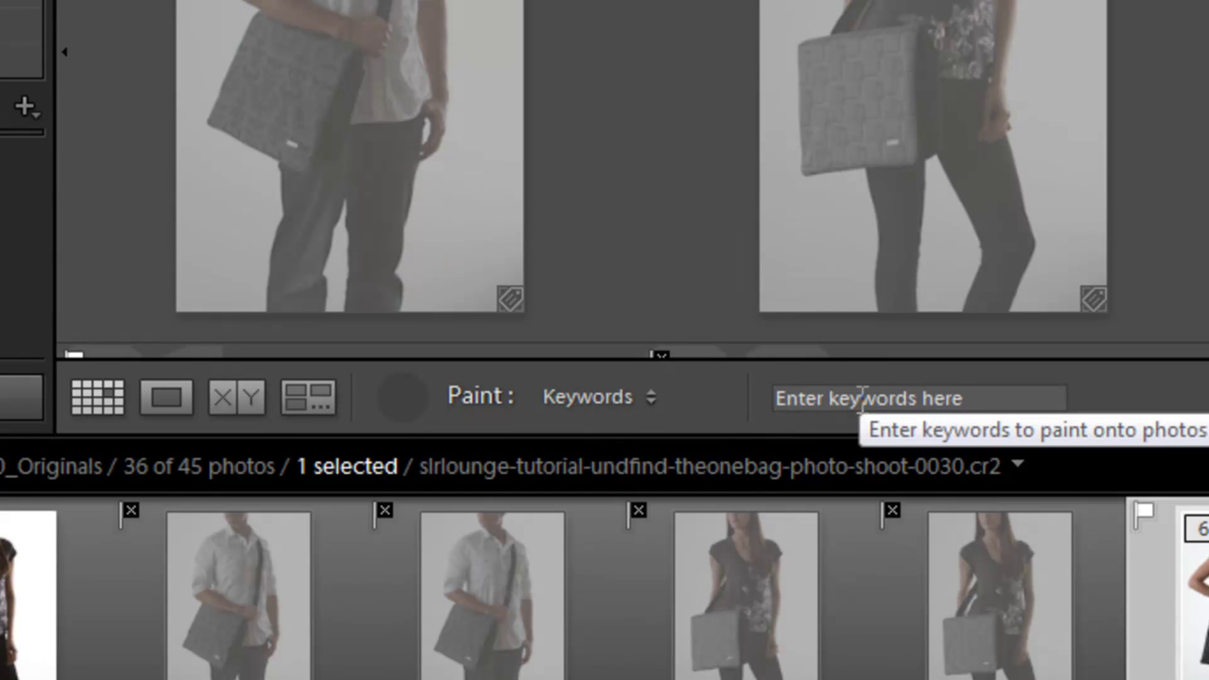
click(833, 397)
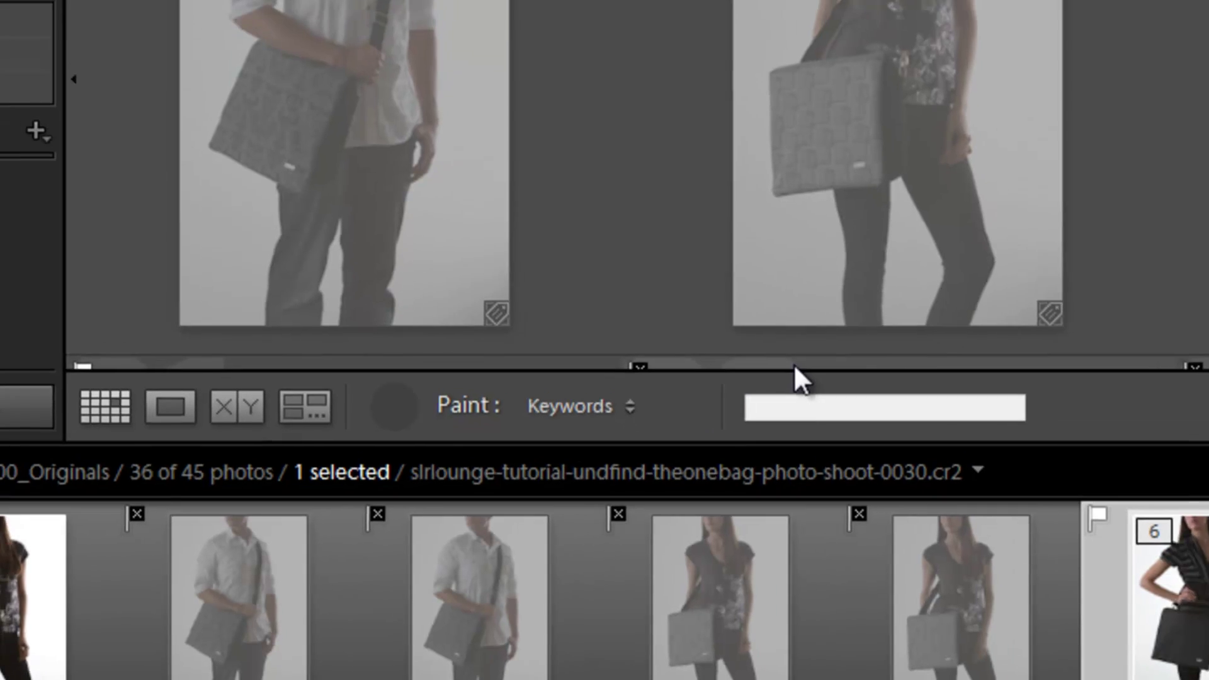
text(Girl)
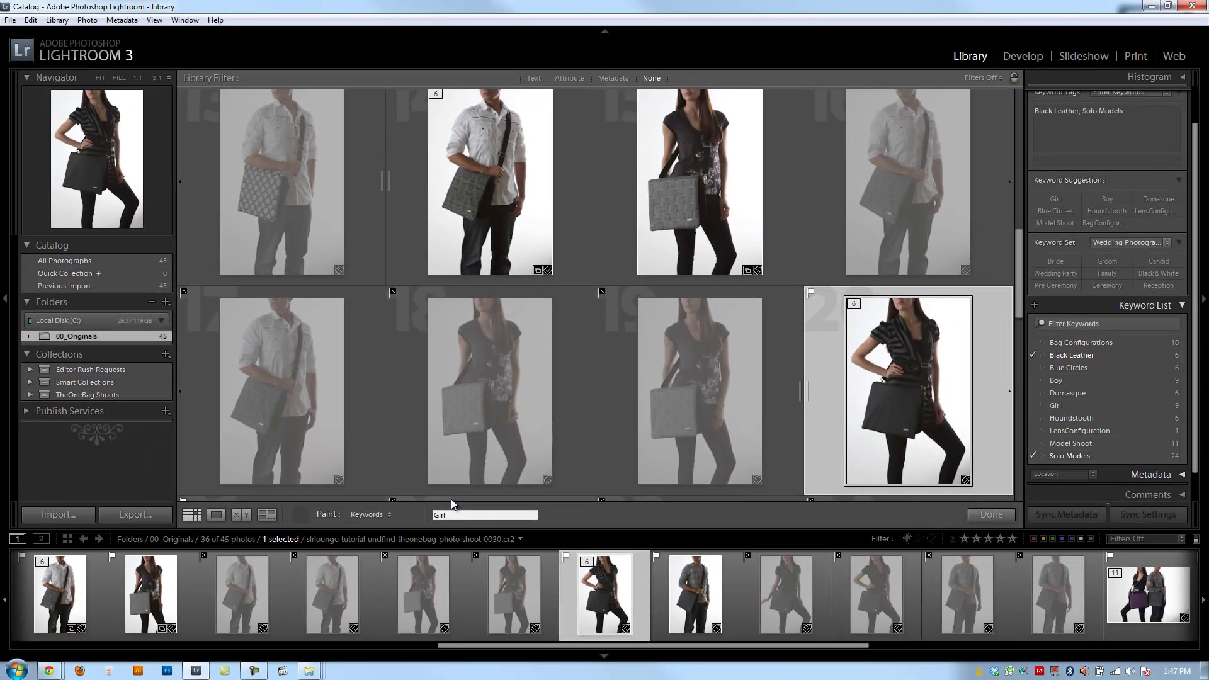
key(Return)
Spray Girl onto two more women's photos, bringing Girl to 12.
scroll(649, 337, down, 2)
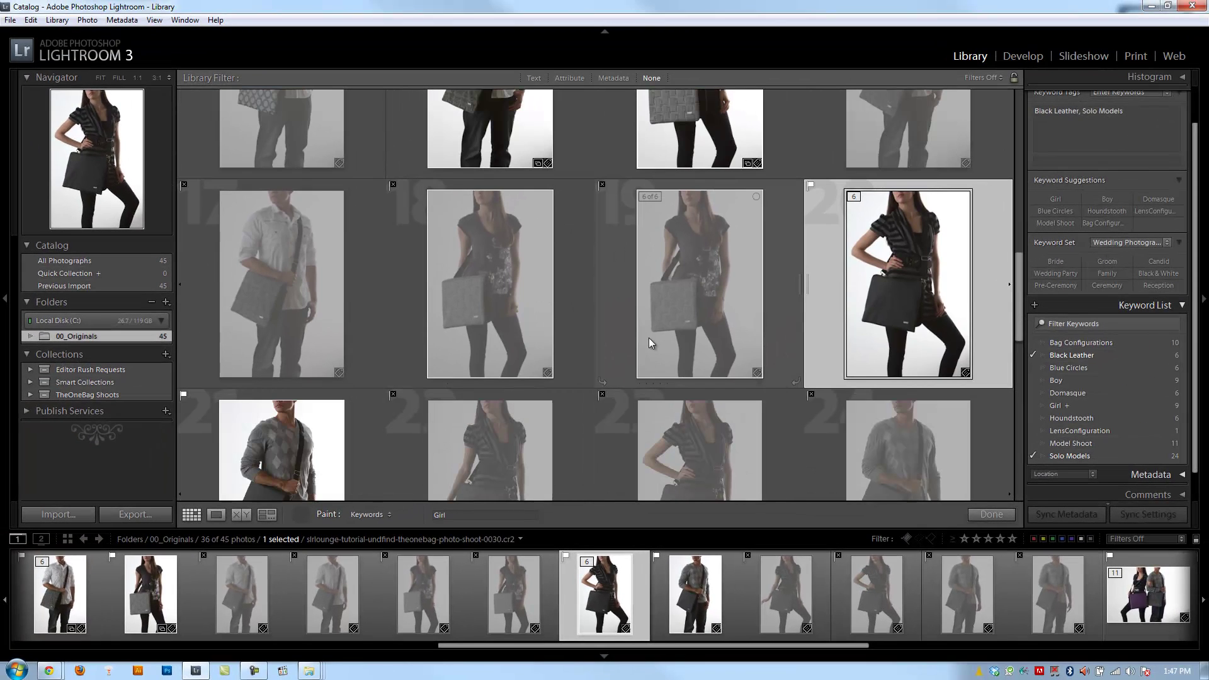
click(540, 315)
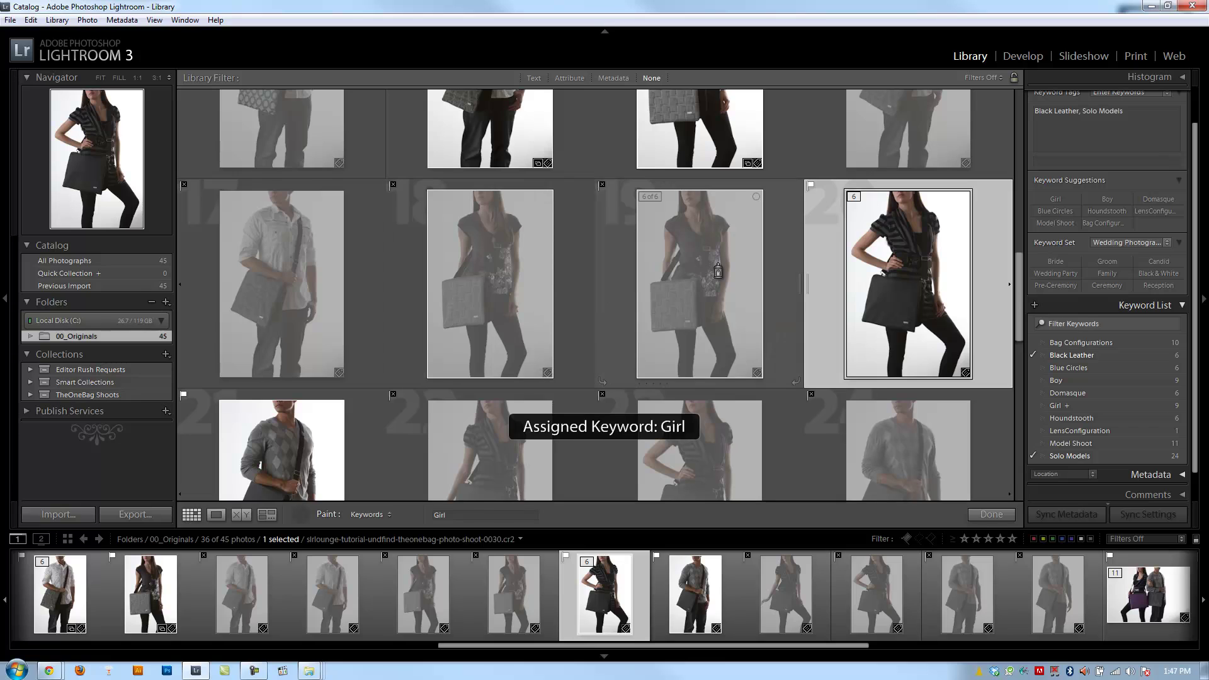
scroll(403, 249, down, 1)
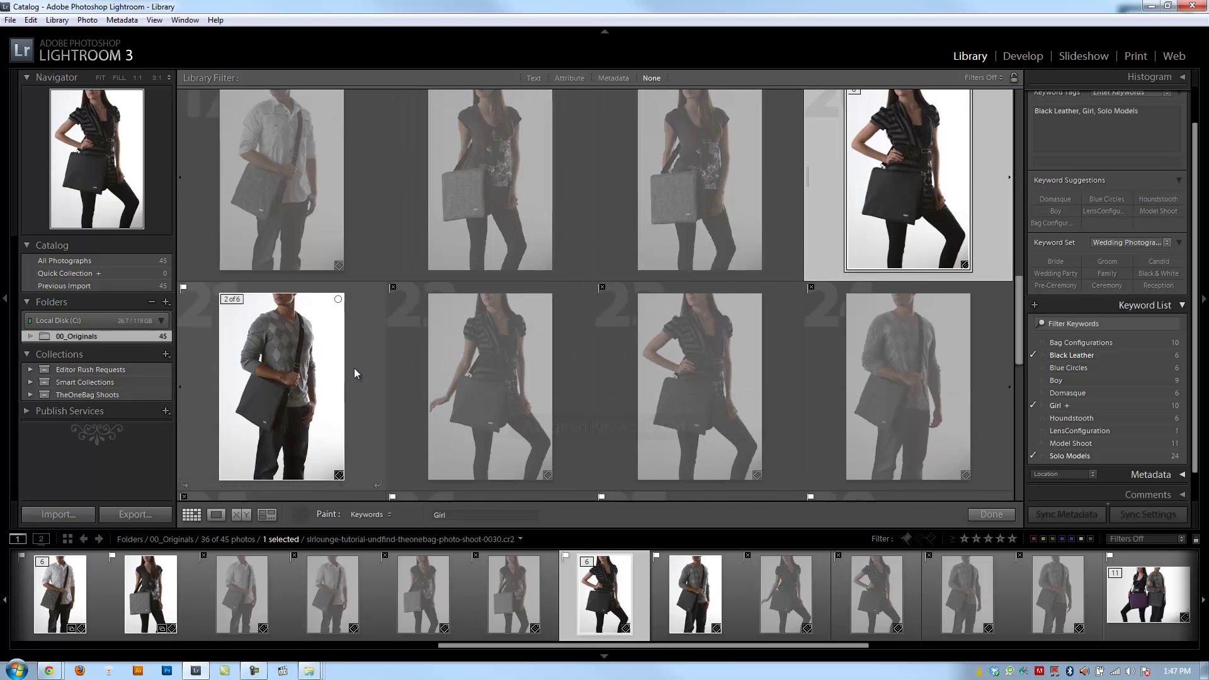
click(502, 374)
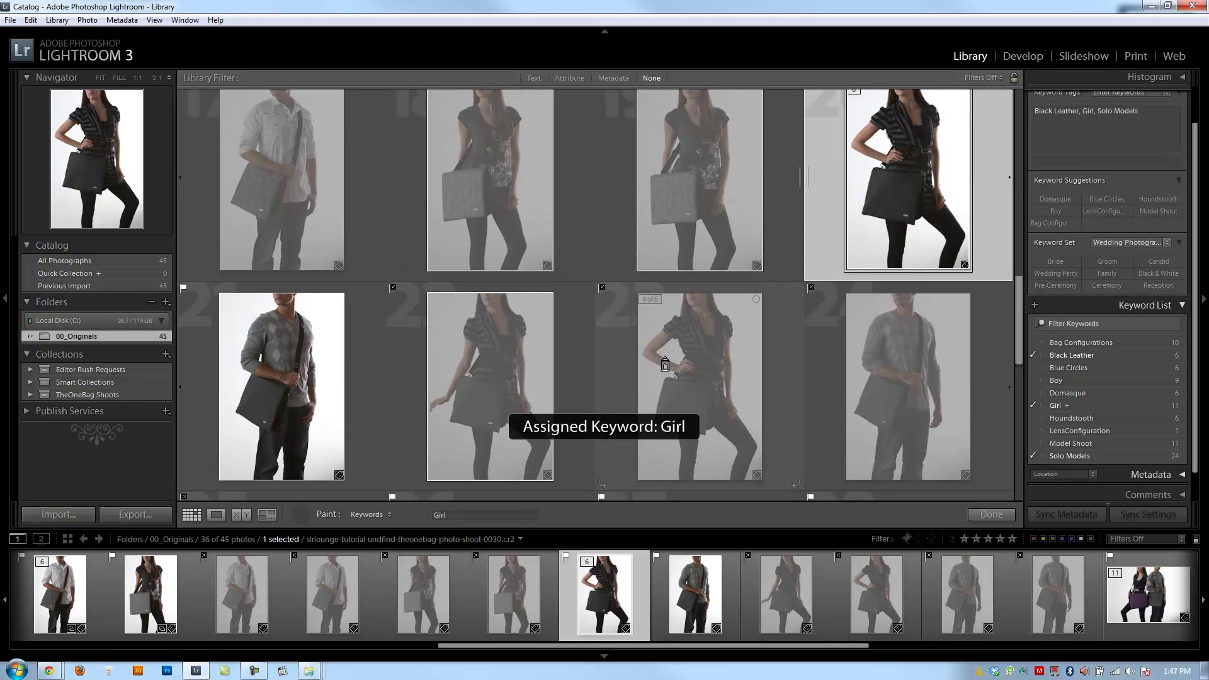
scroll(661, 369, down, 2)
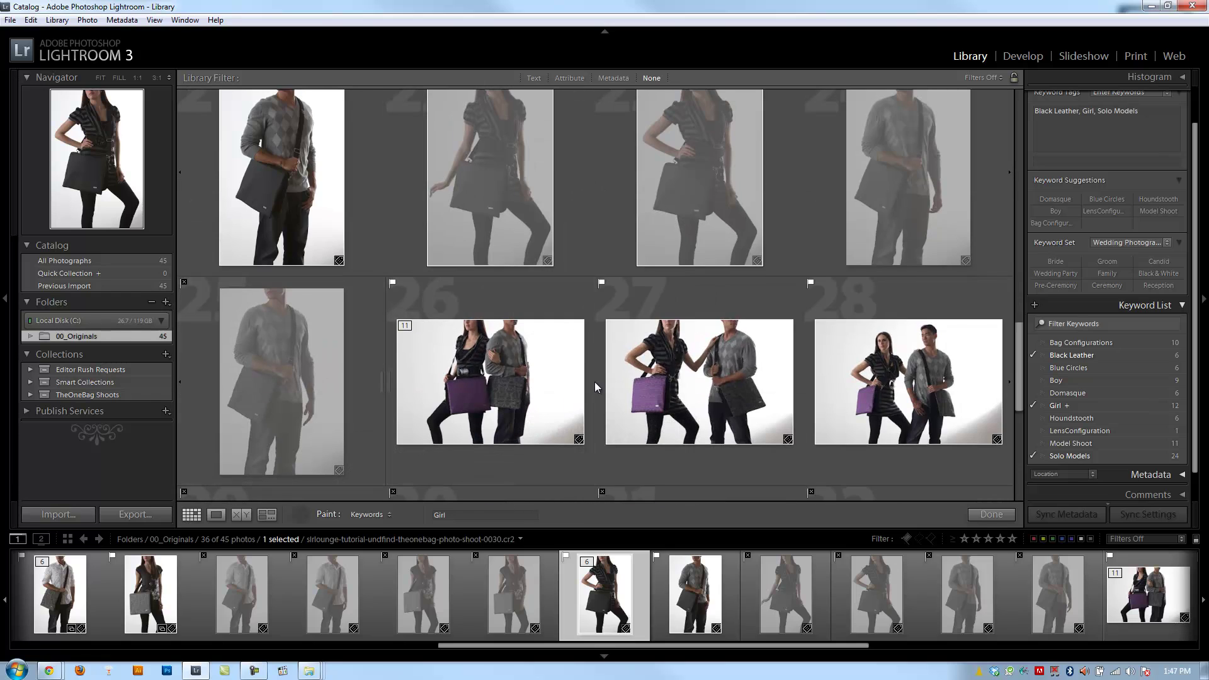
scroll(440, 365, up, 2)
scroll(577, 352, down, 4)
scroll(577, 352, down, 2)
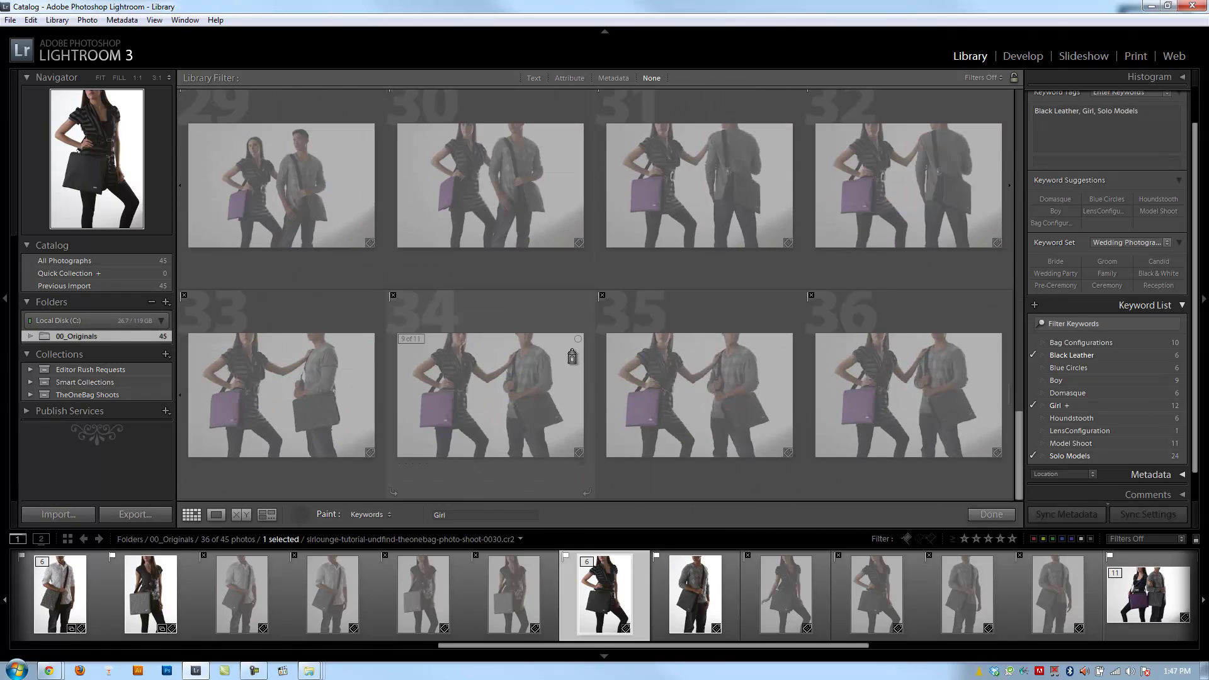
scroll(562, 351, up, 5)
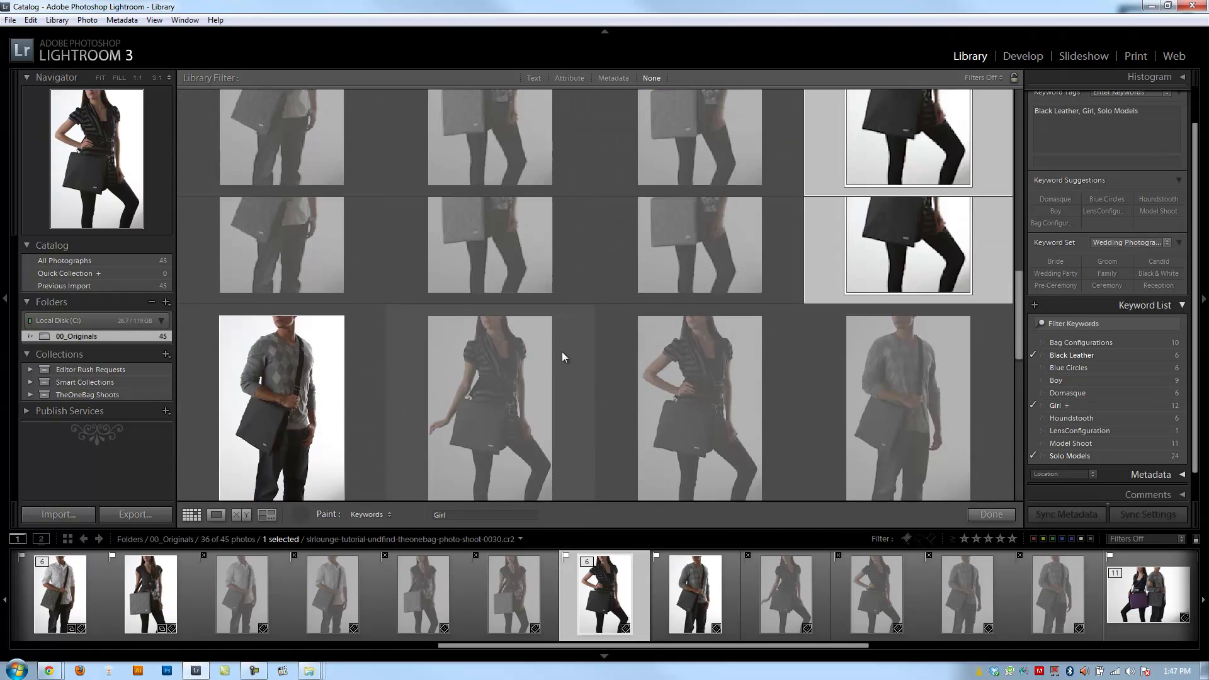
Change the paint keyword from Girl to Boy and spray a man's photo.
click(447, 512)
text(Boy)
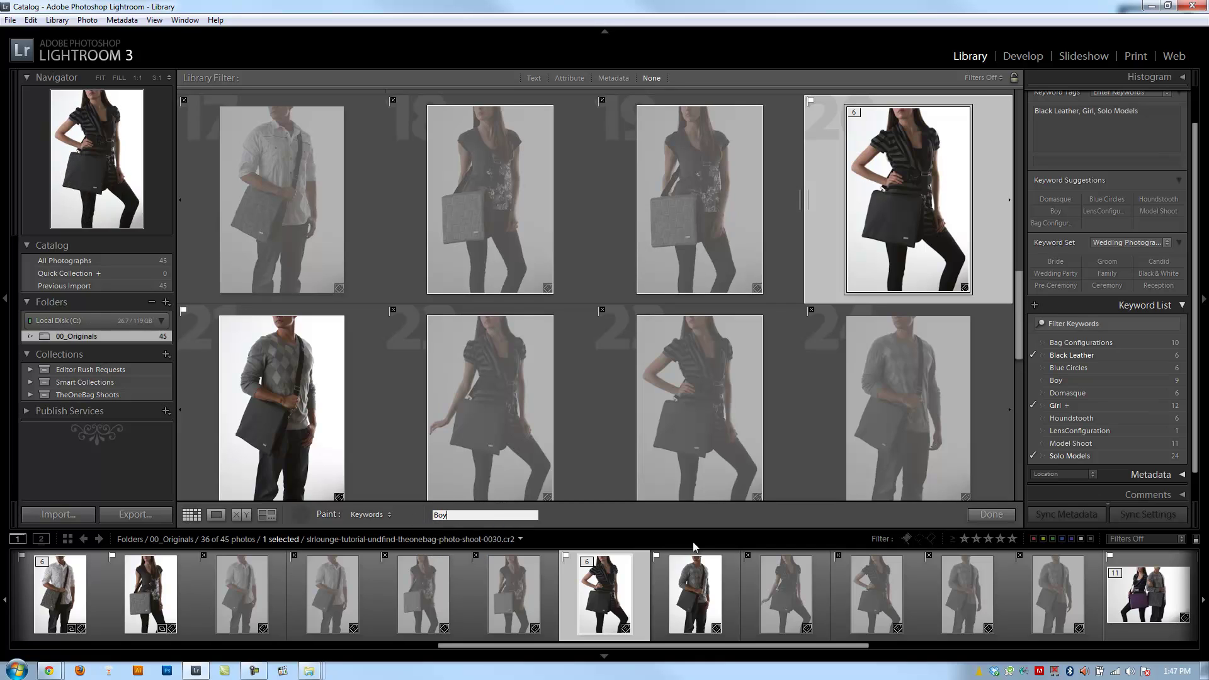
key(Return)
click(264, 400)
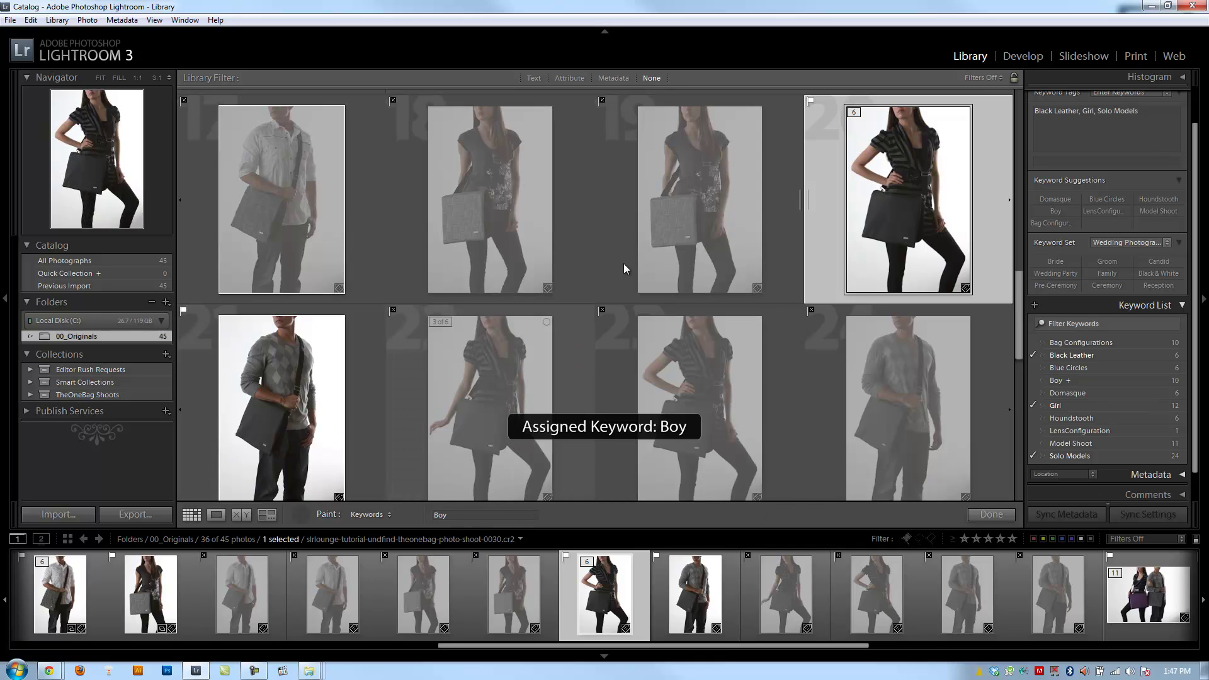
Spray Boy onto three more men's photos, including photo 16, reaching 12.
scroll(634, 237, up, 2)
scroll(472, 319, down, 2)
scroll(466, 314, down, 2)
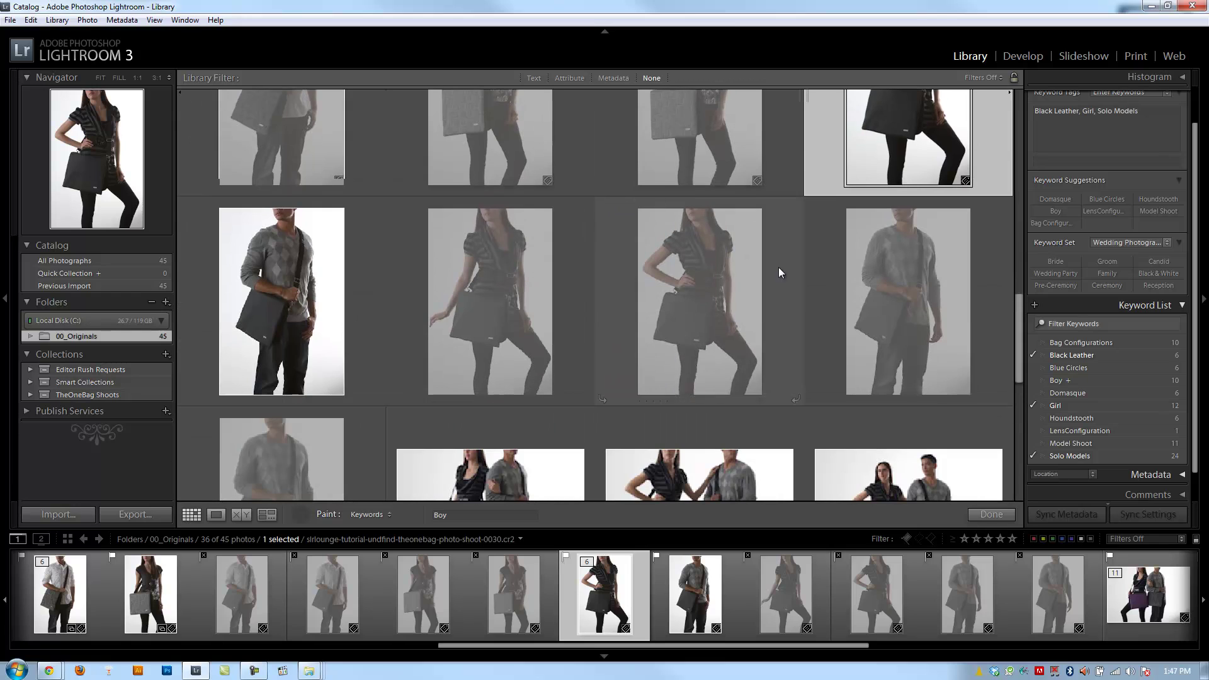
click(906, 296)
scroll(260, 435, up, 4)
scroll(260, 435, up, 2)
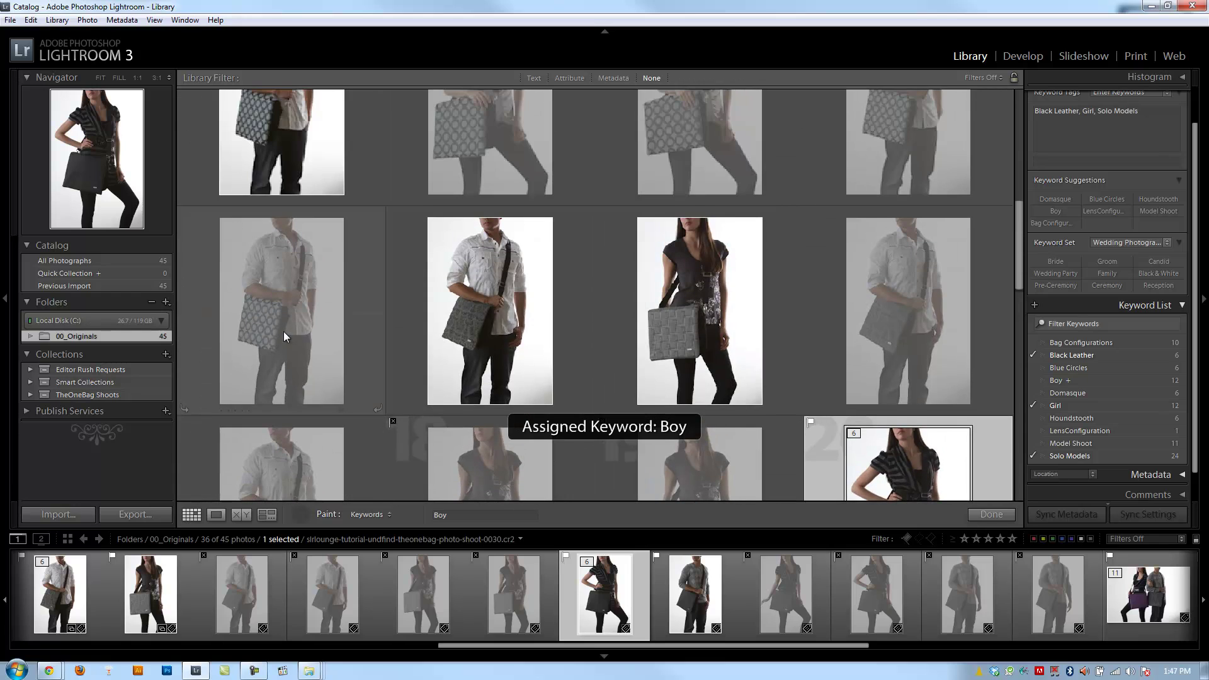
scroll(277, 315, down, 1)
click(290, 215)
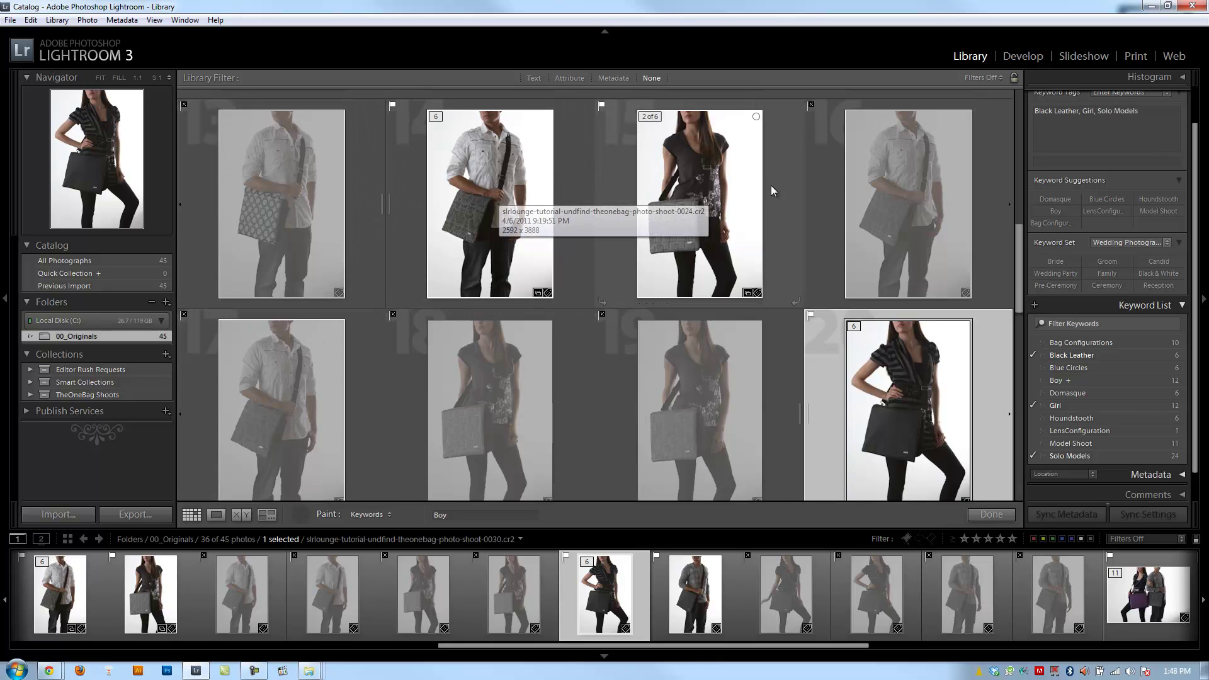
click(925, 169)
scroll(887, 221, up, 5)
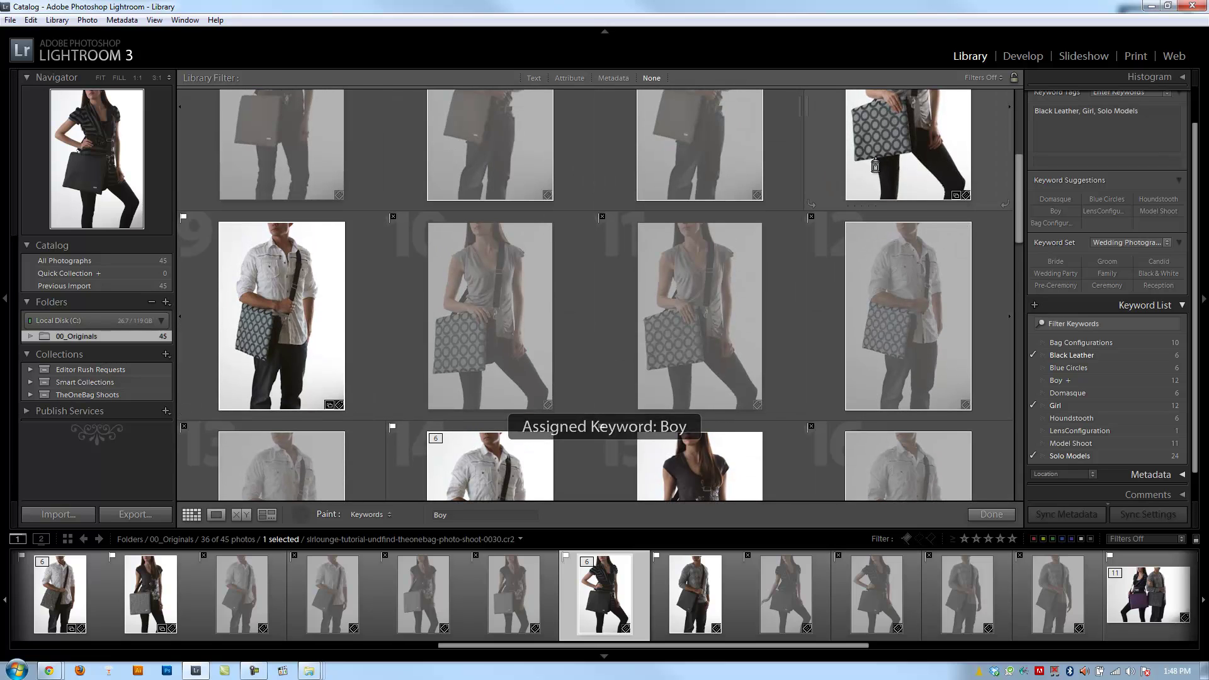
scroll(897, 187, up, 2)
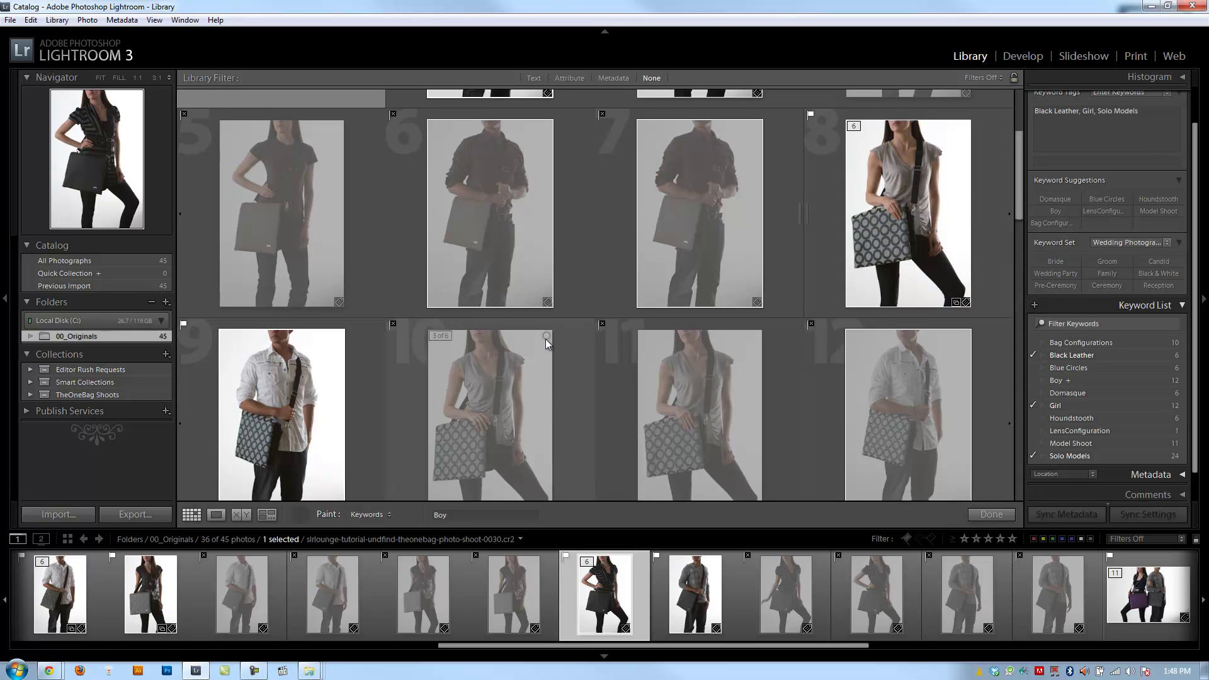
scroll(440, 289, down, 7)
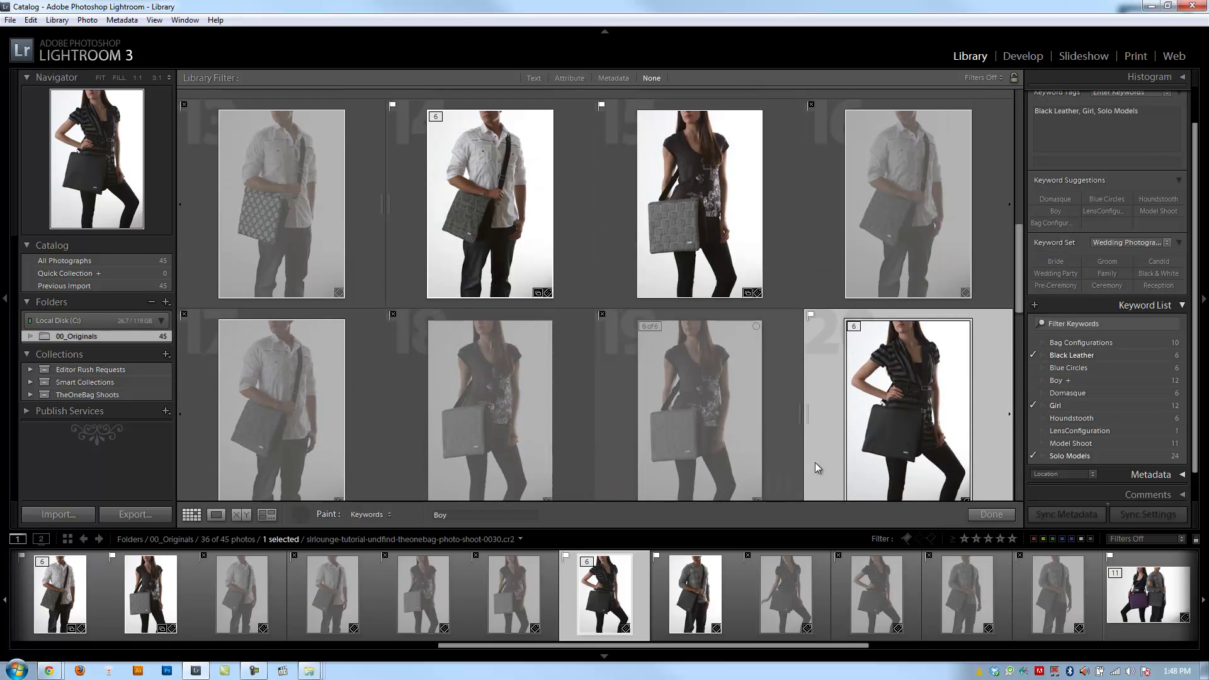